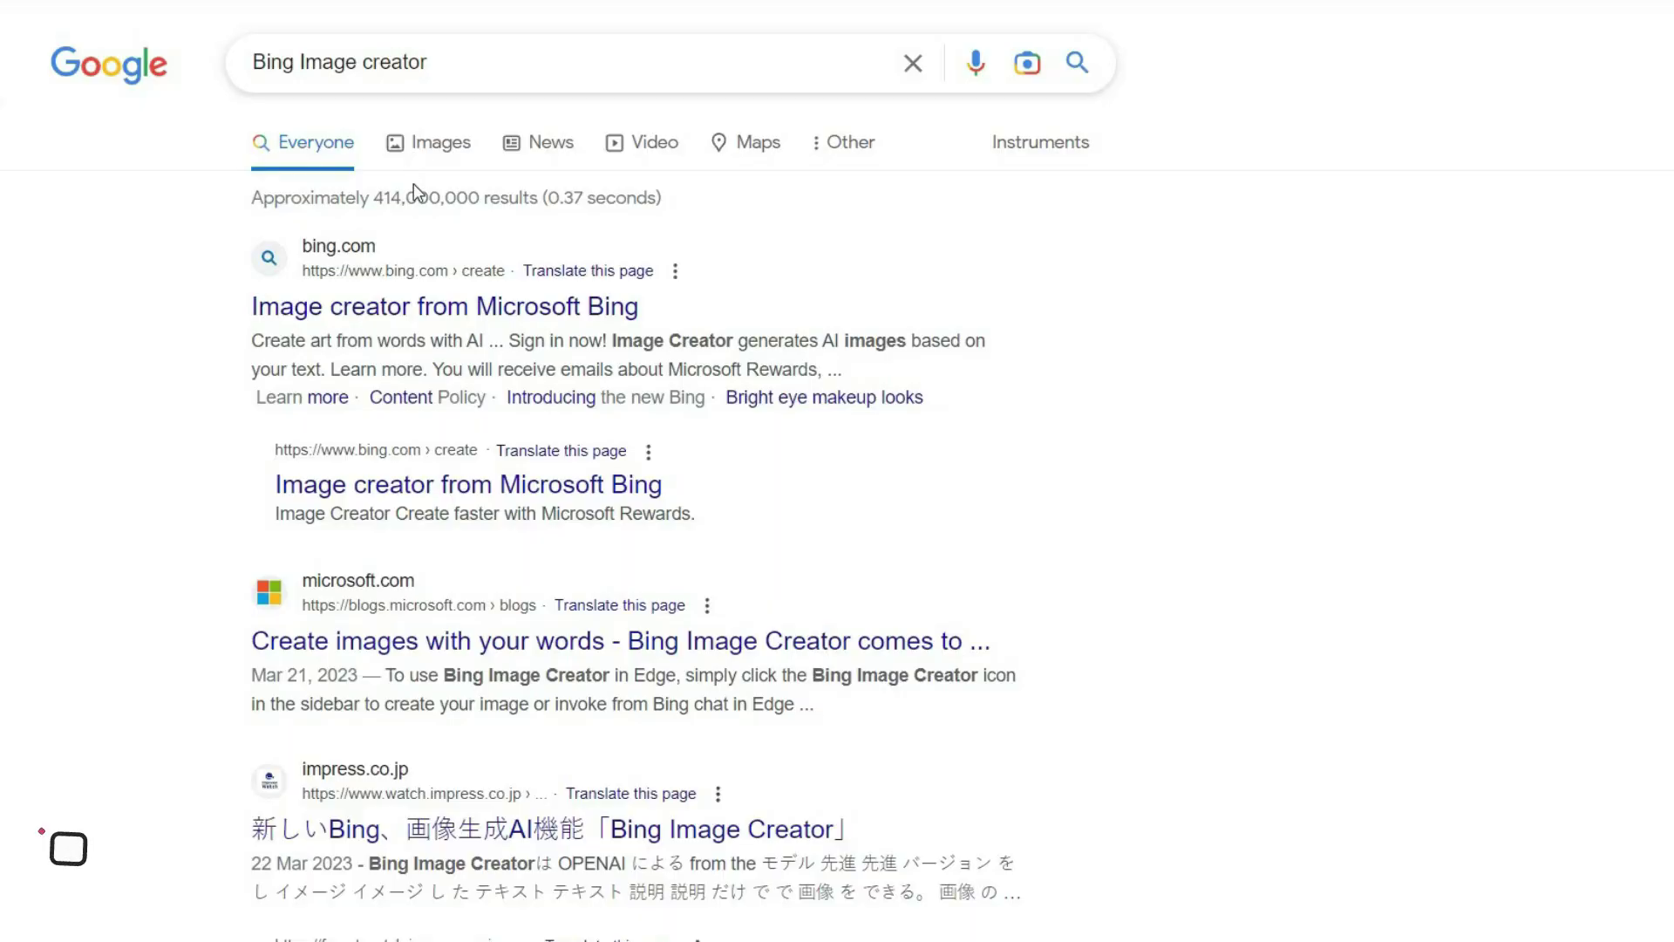
Open the 'Image creator from Microsoft Bing' result from the Google search results.
{"action": "left_click", "coordinate": [421, 307]}
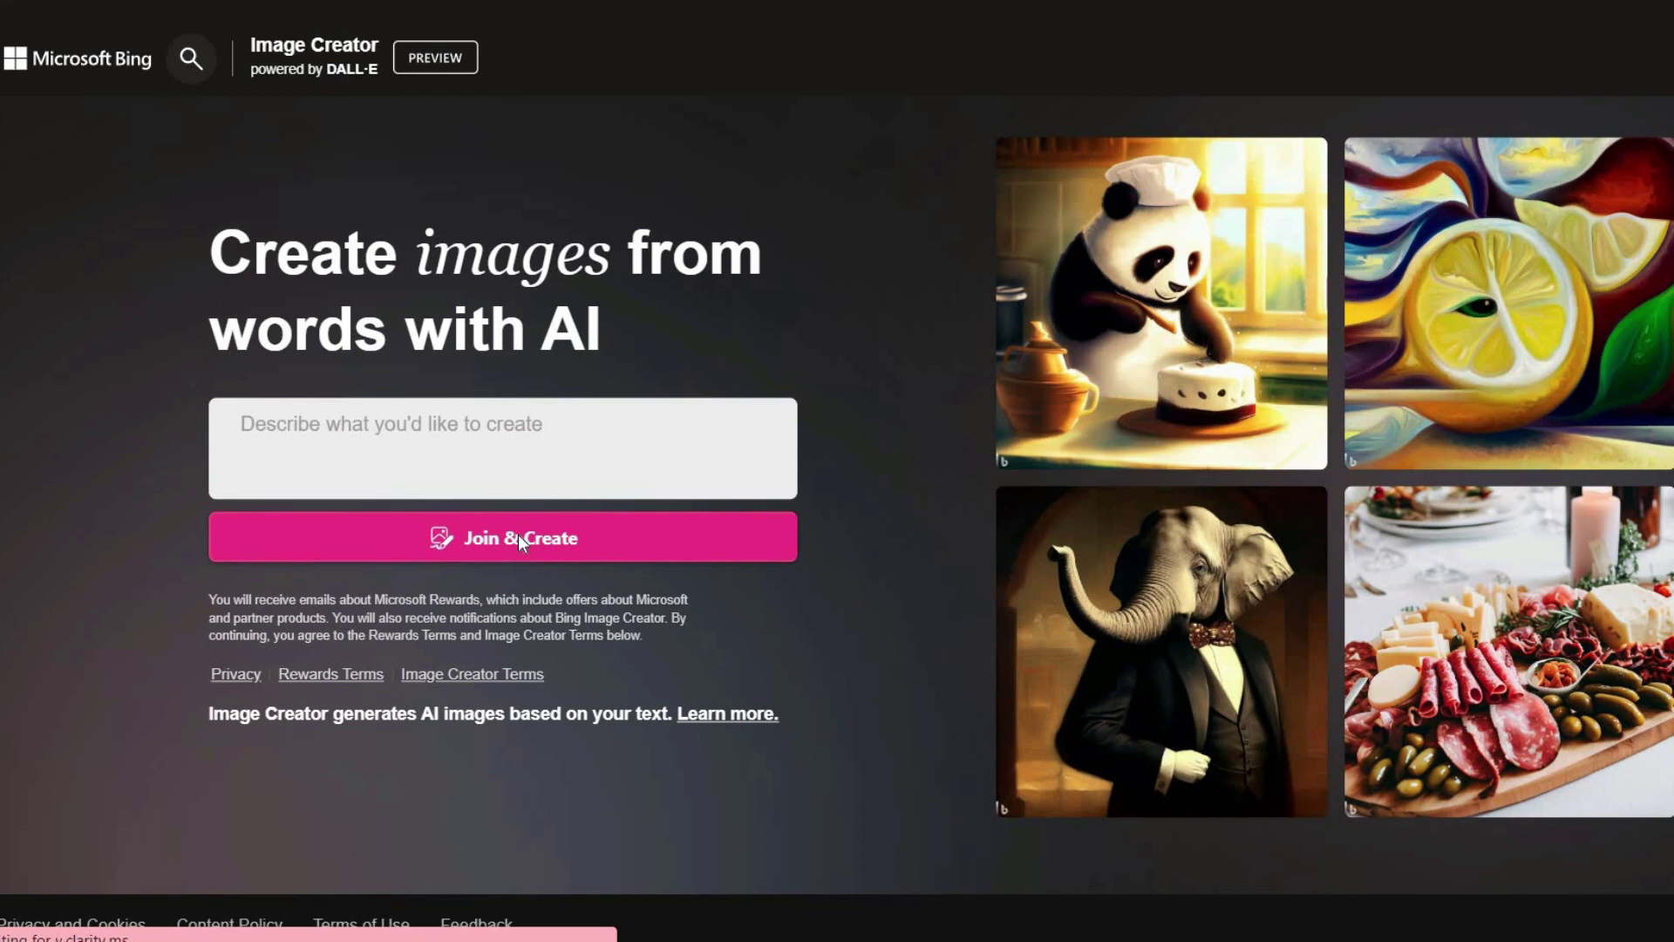
Join Image Creator and start a new Microsoft account with an e-mail address and password.
{"action": "left_click", "coordinate": [518, 535]}
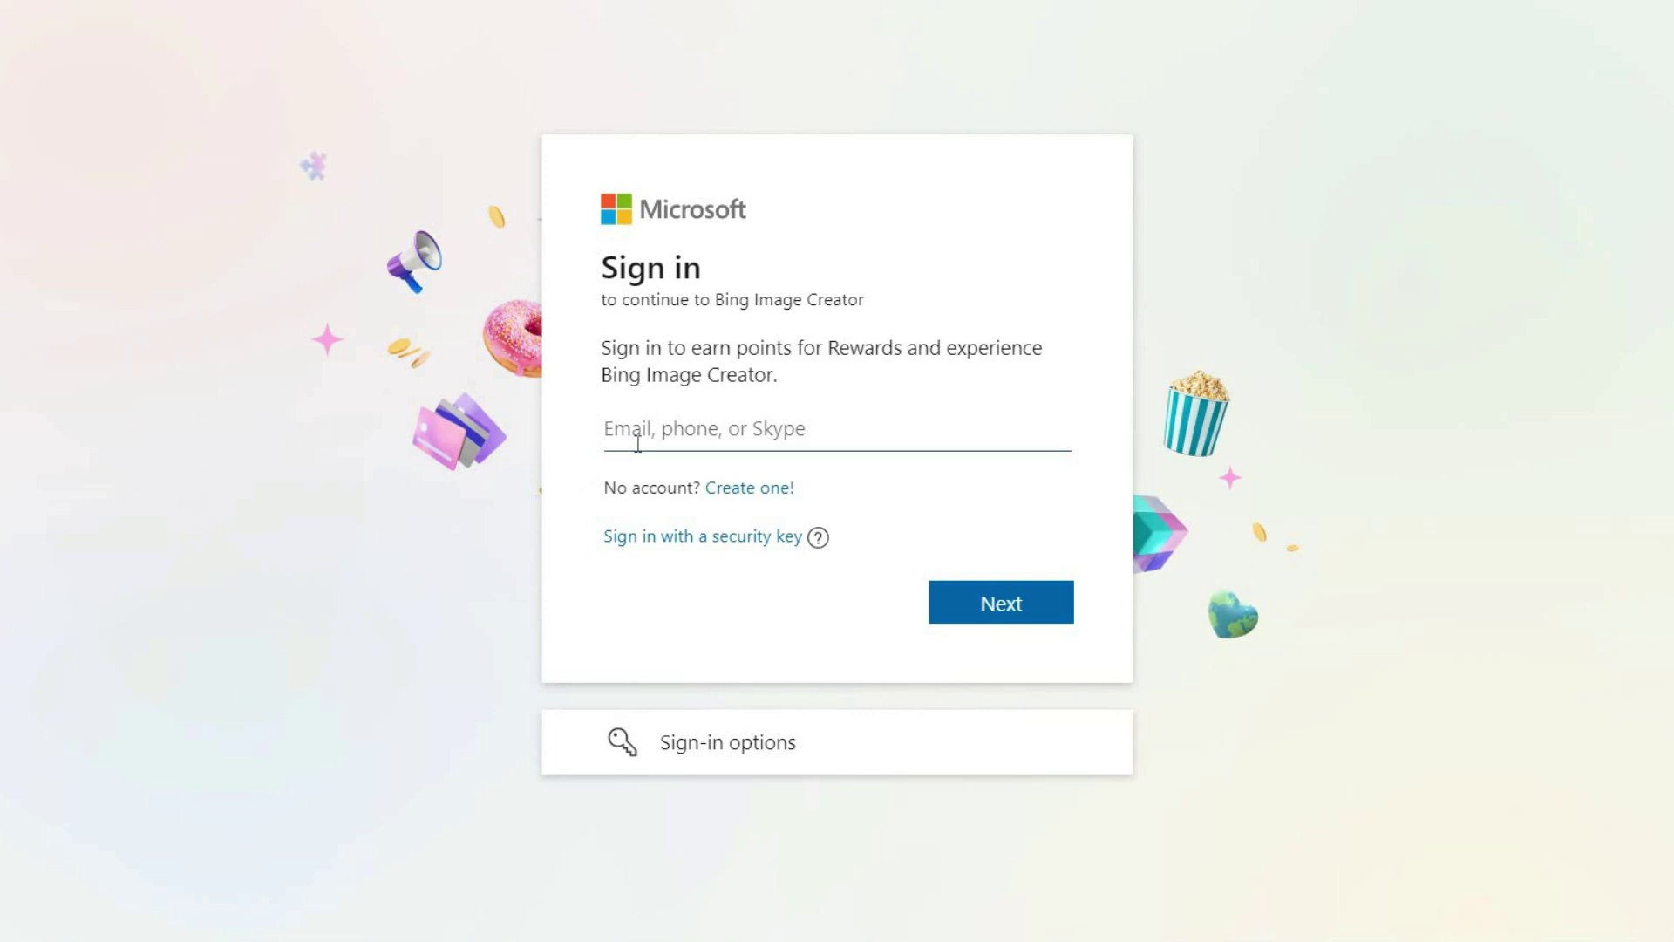
{"action": "left_click", "coordinate": [742, 489]}
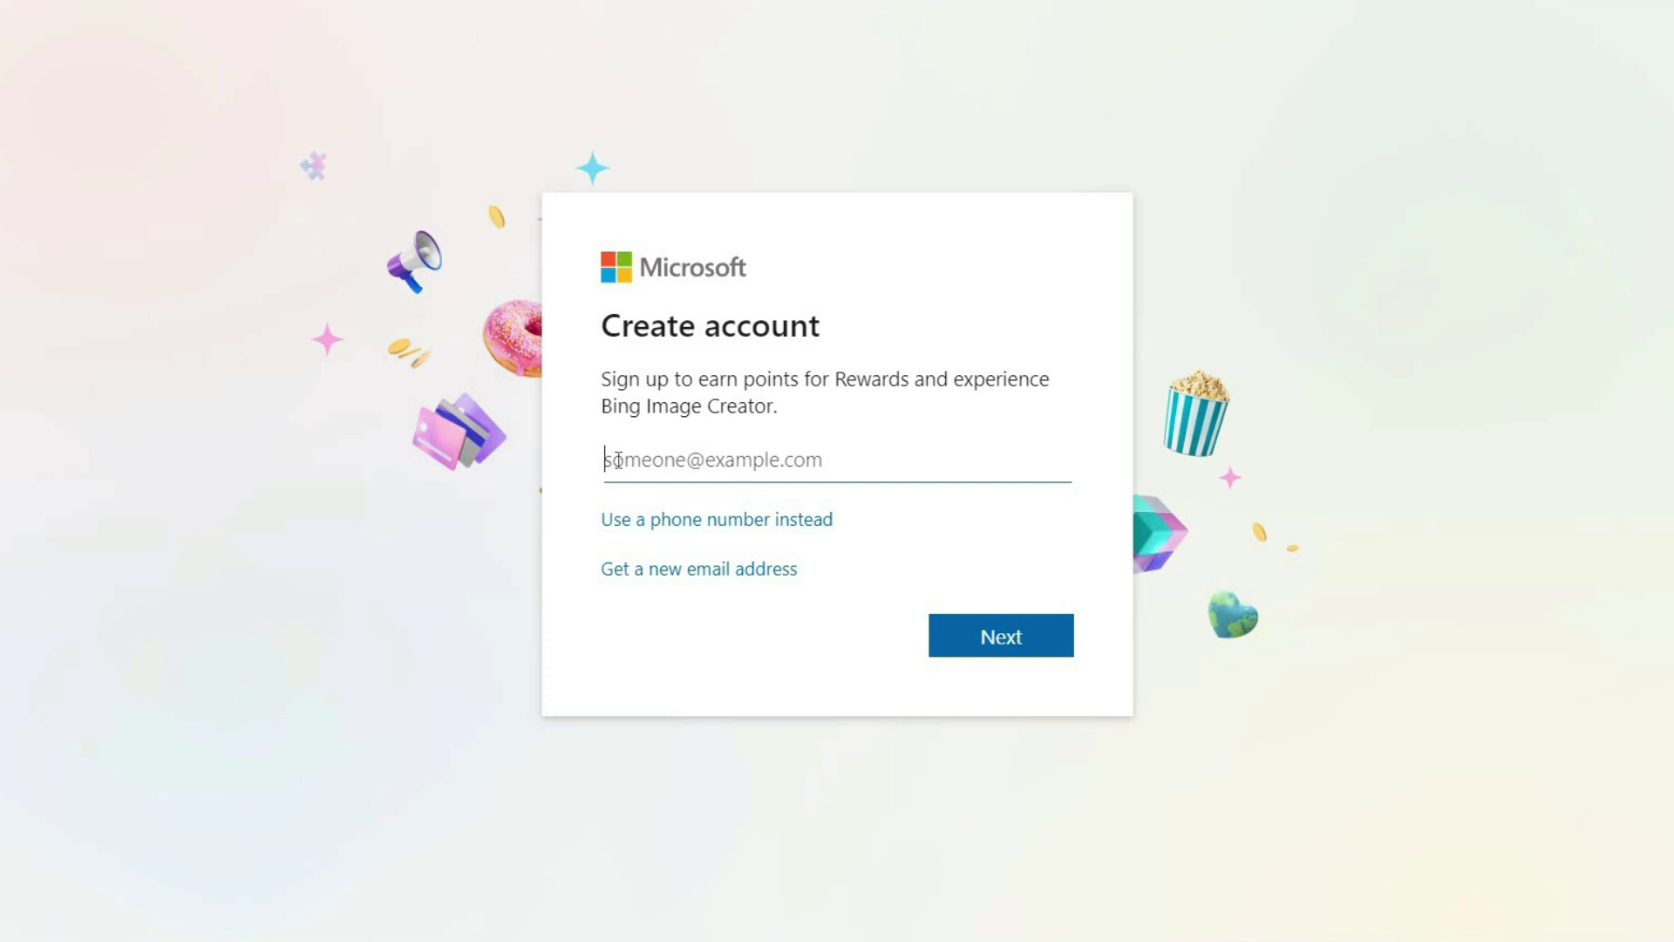
{"action": "key", "text": "ctrl+v"}
{"action": "left_click", "coordinate": [987, 629]}
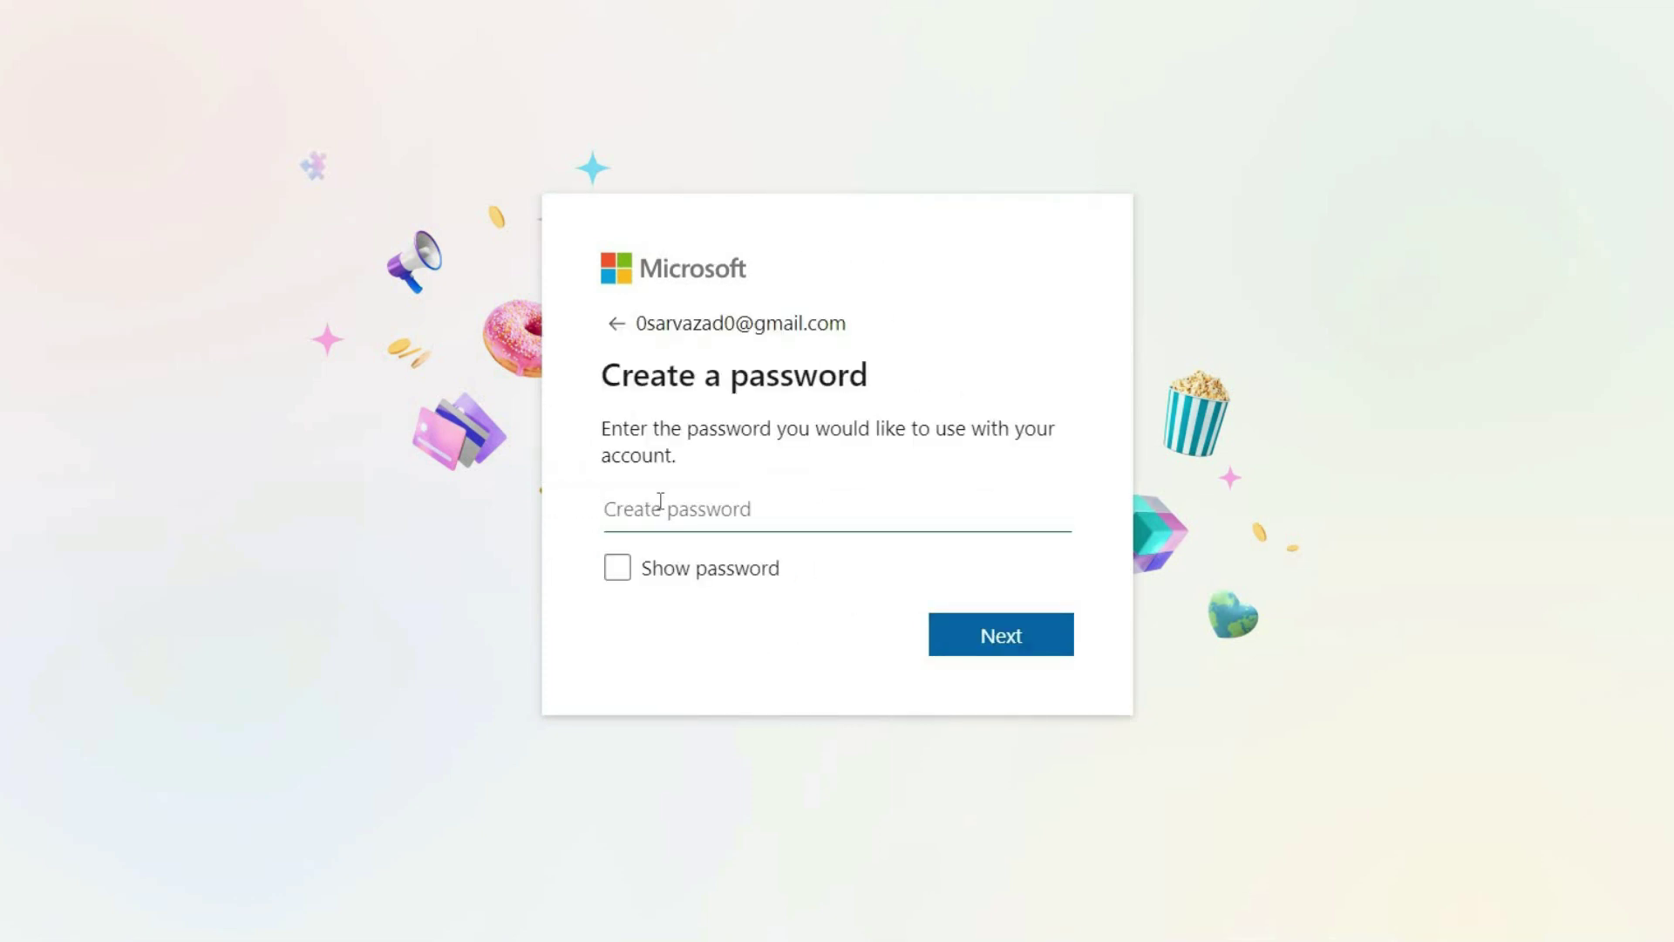
{"action": "type", "text": "********"}
{"action": "left_click", "coordinate": [979, 636]}
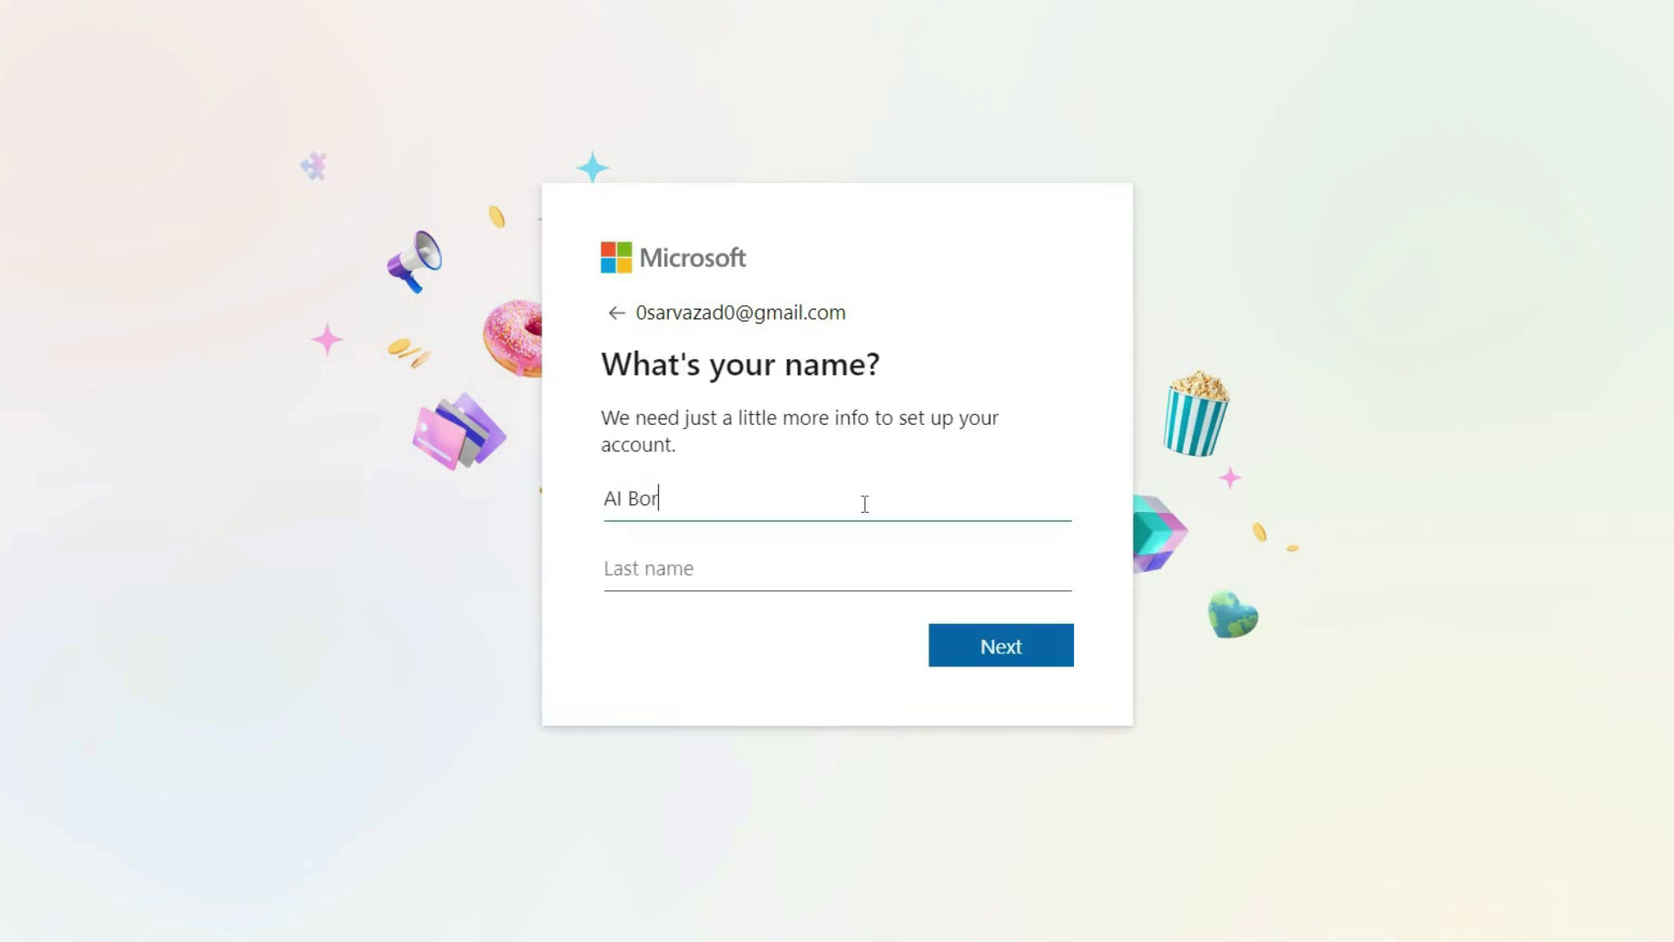
Enter the account holder's first and last name and continue.
{"action": "left_click", "coordinate": [814, 560]}
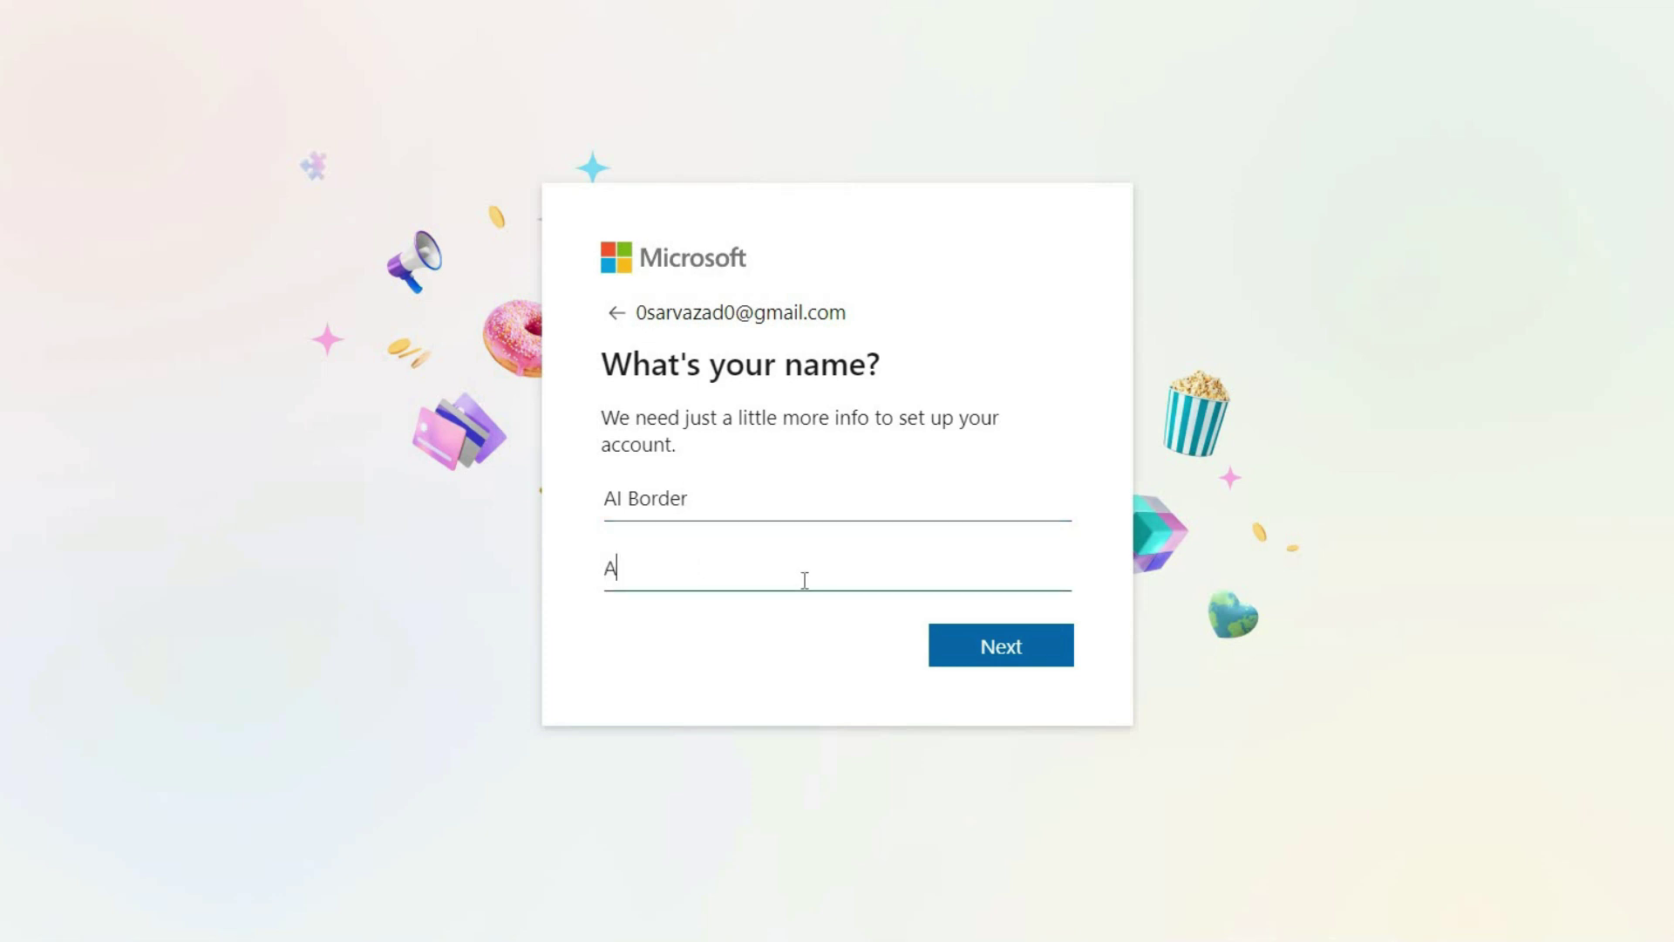
{"action": "left_click", "coordinate": [1000, 654]}
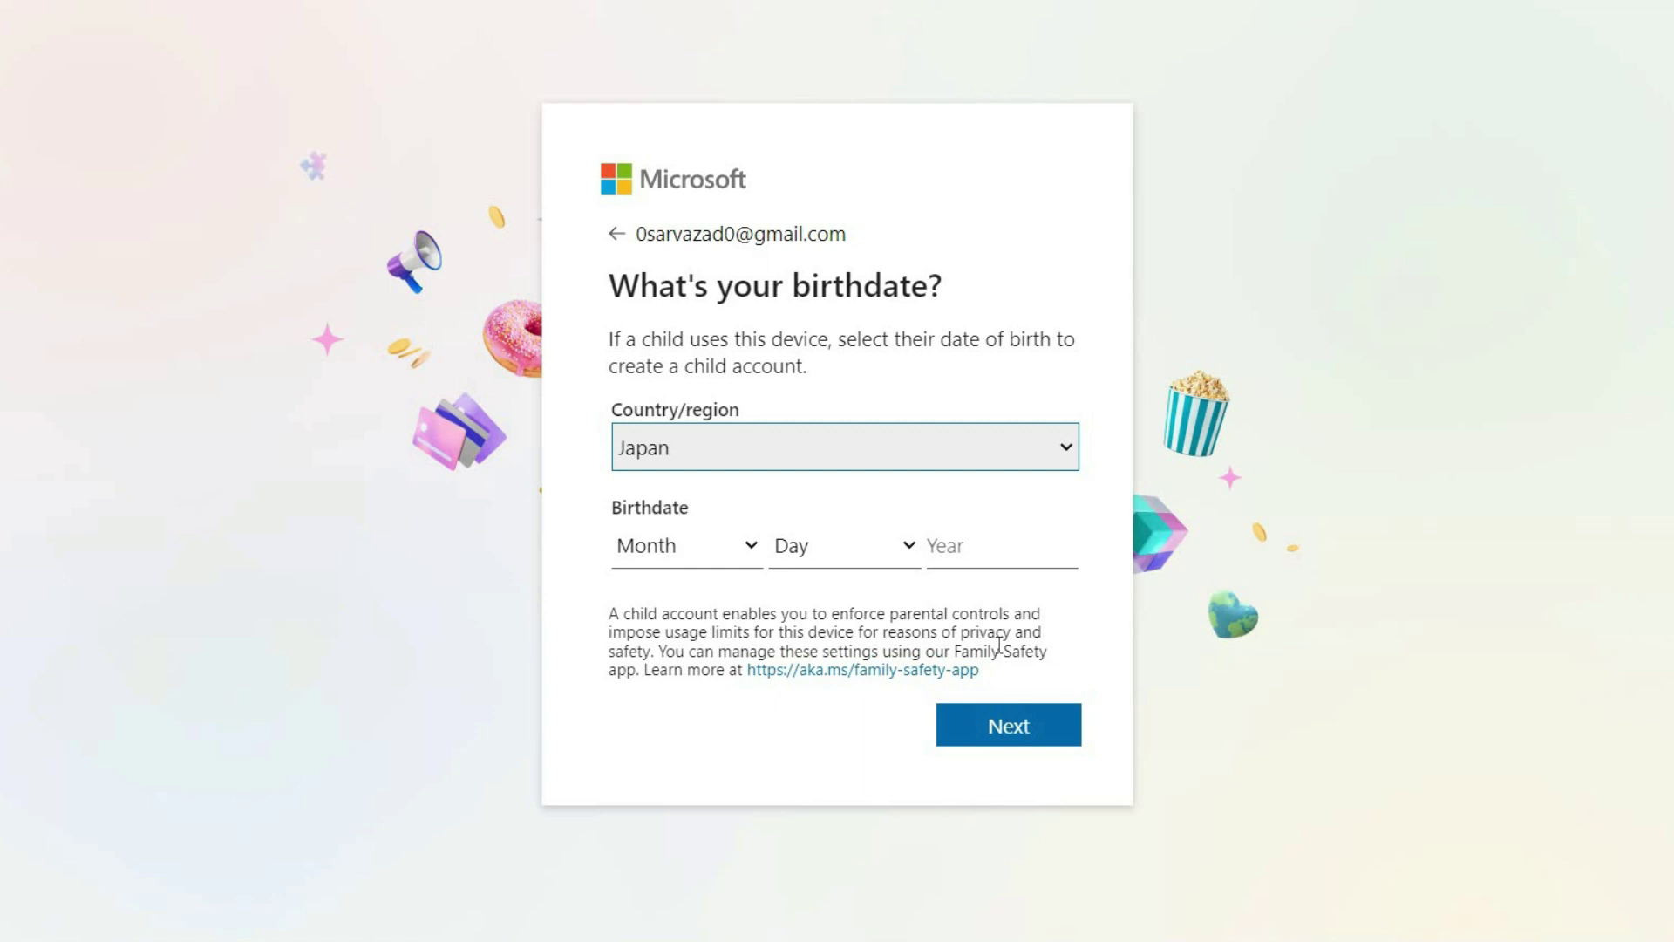
Set the birthdate to January 1, 2001 and finish signing up.
{"action": "left_click", "coordinate": [660, 549]}
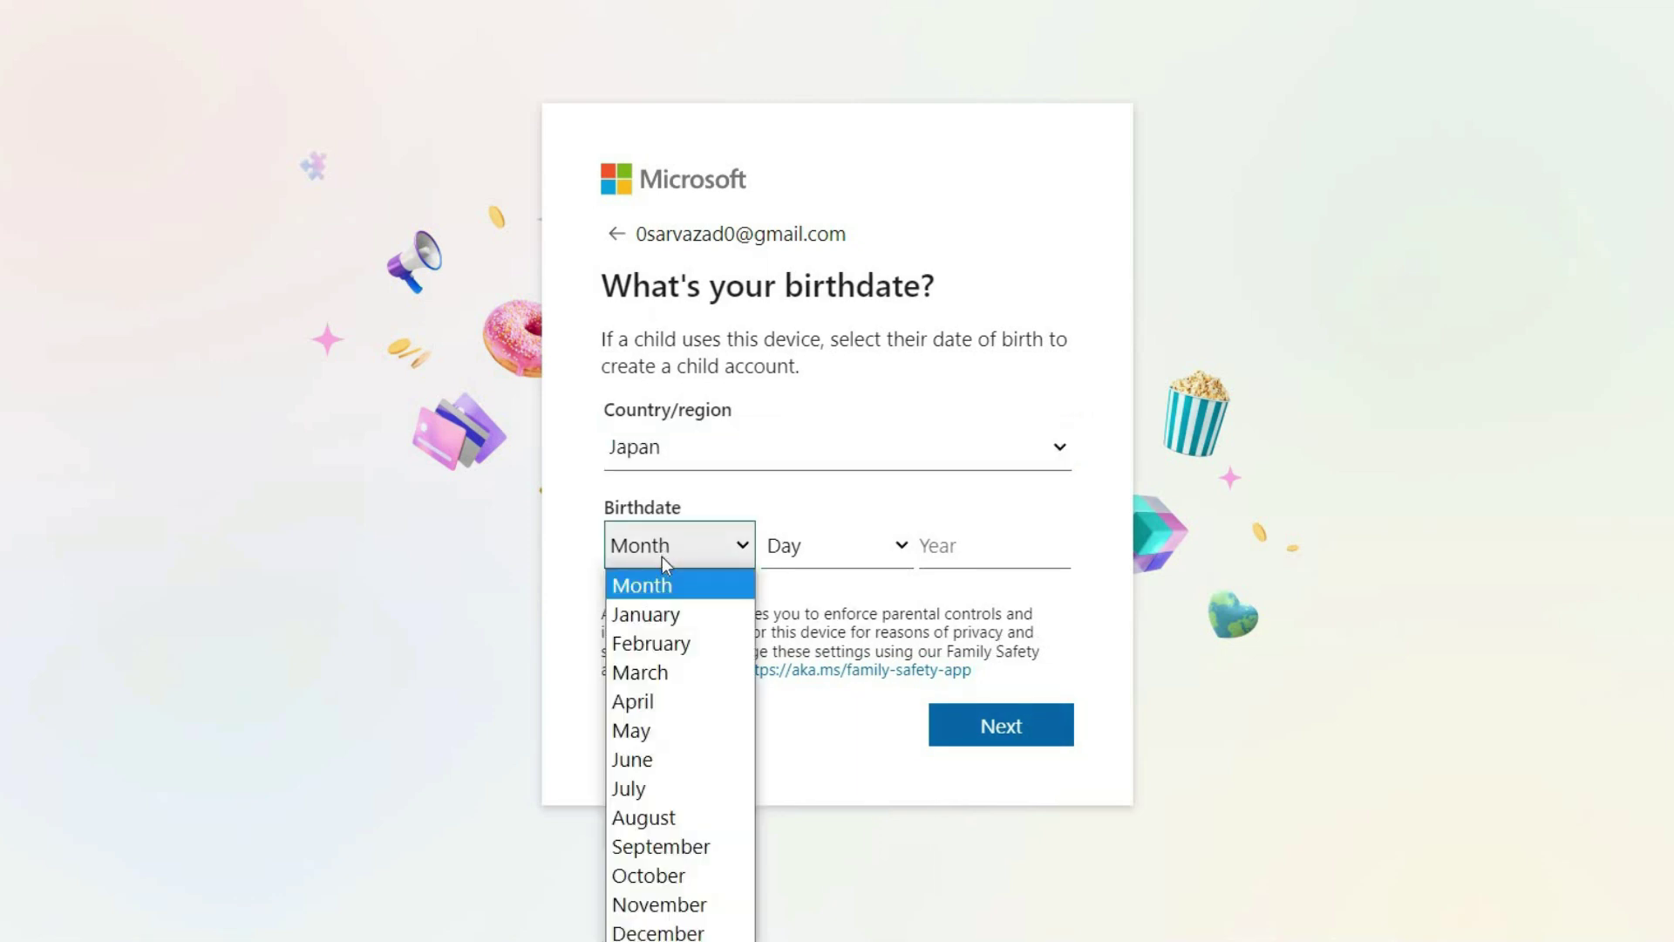
{"action": "left_click", "coordinate": [658, 615]}
{"action": "left_click", "coordinate": [789, 547]}
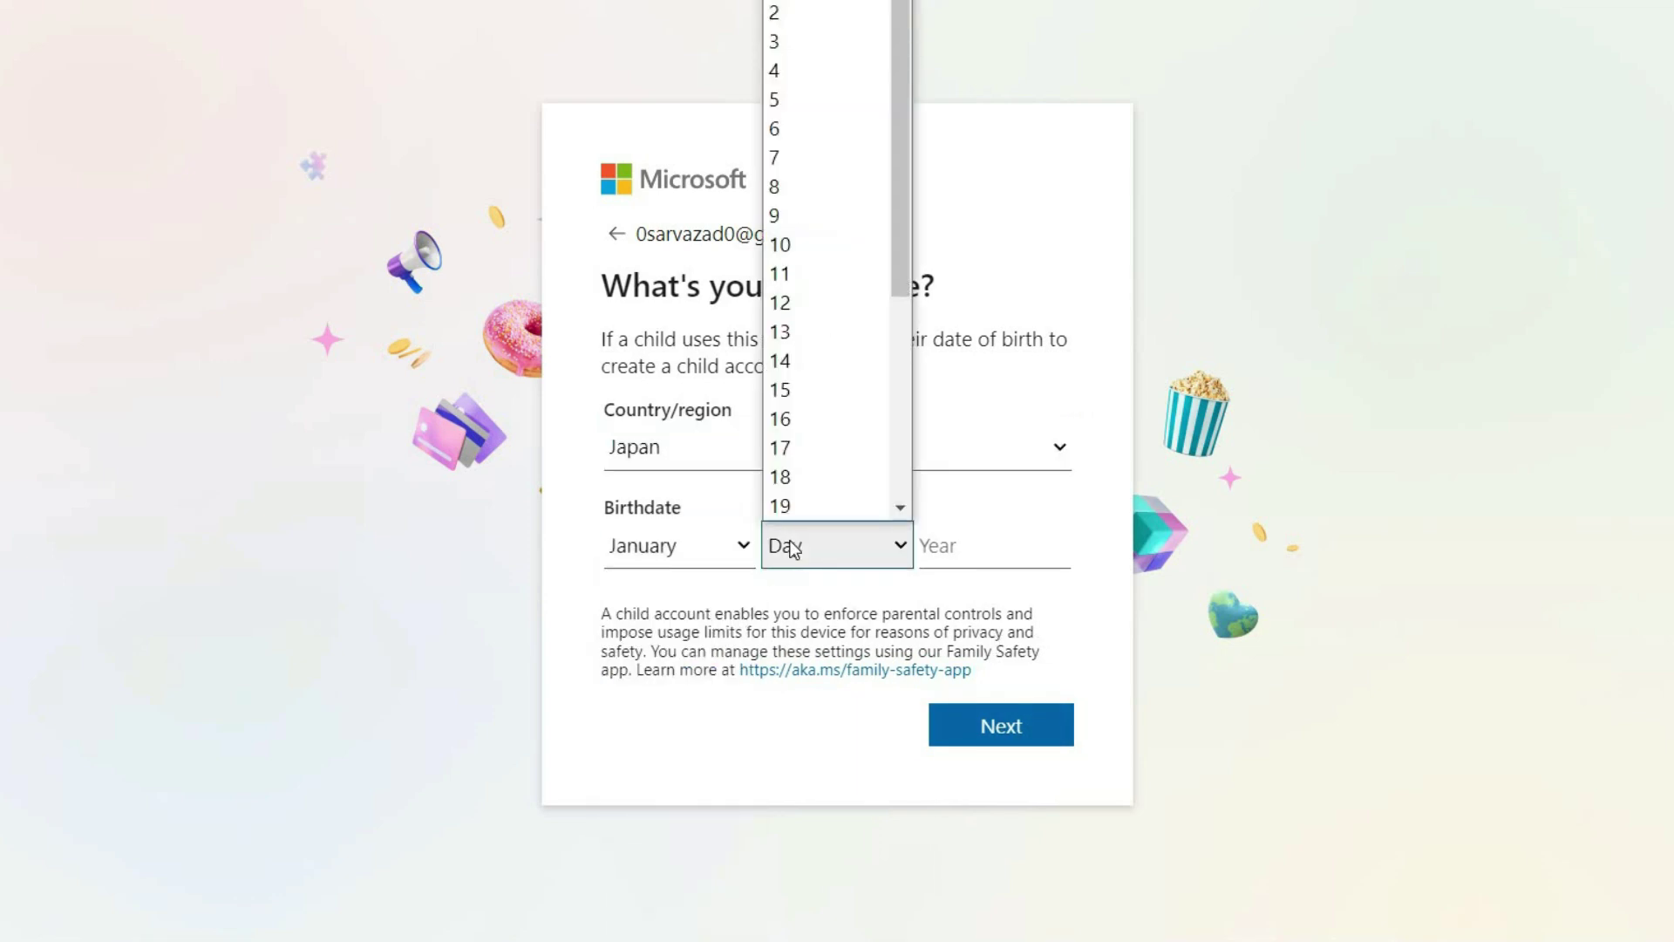
{"action": "left_click", "coordinate": [799, 9]}
{"action": "left_click", "coordinate": [966, 553]}
{"action": "type", "text": "2001"}
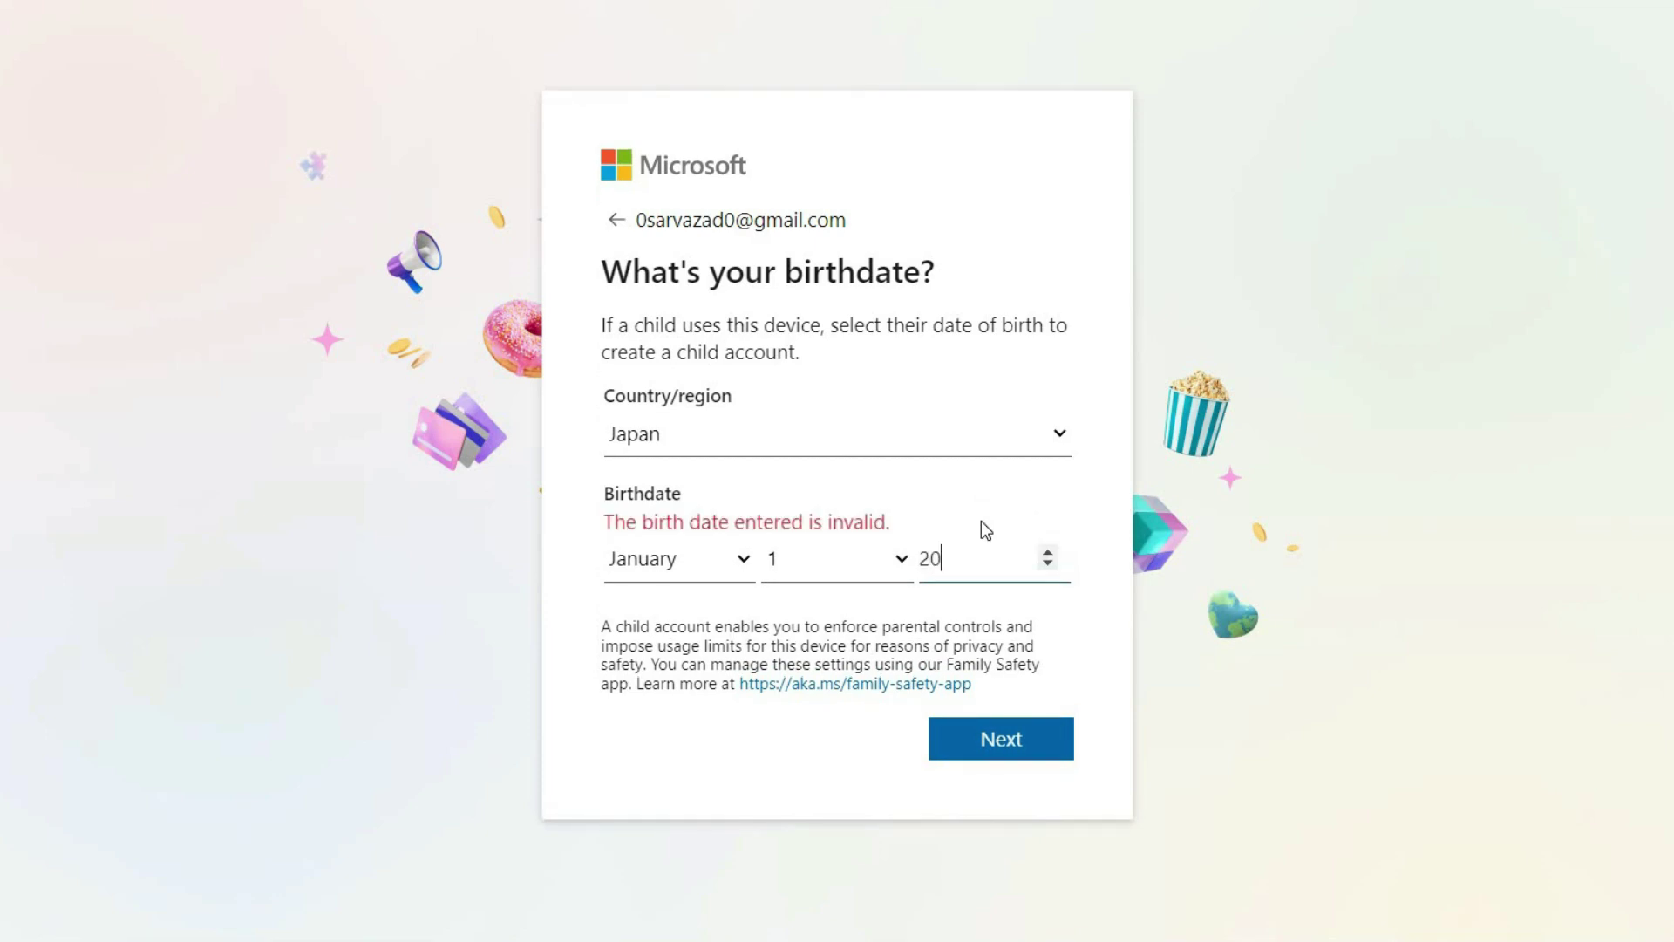
{"action": "left_click", "coordinate": [983, 728]}
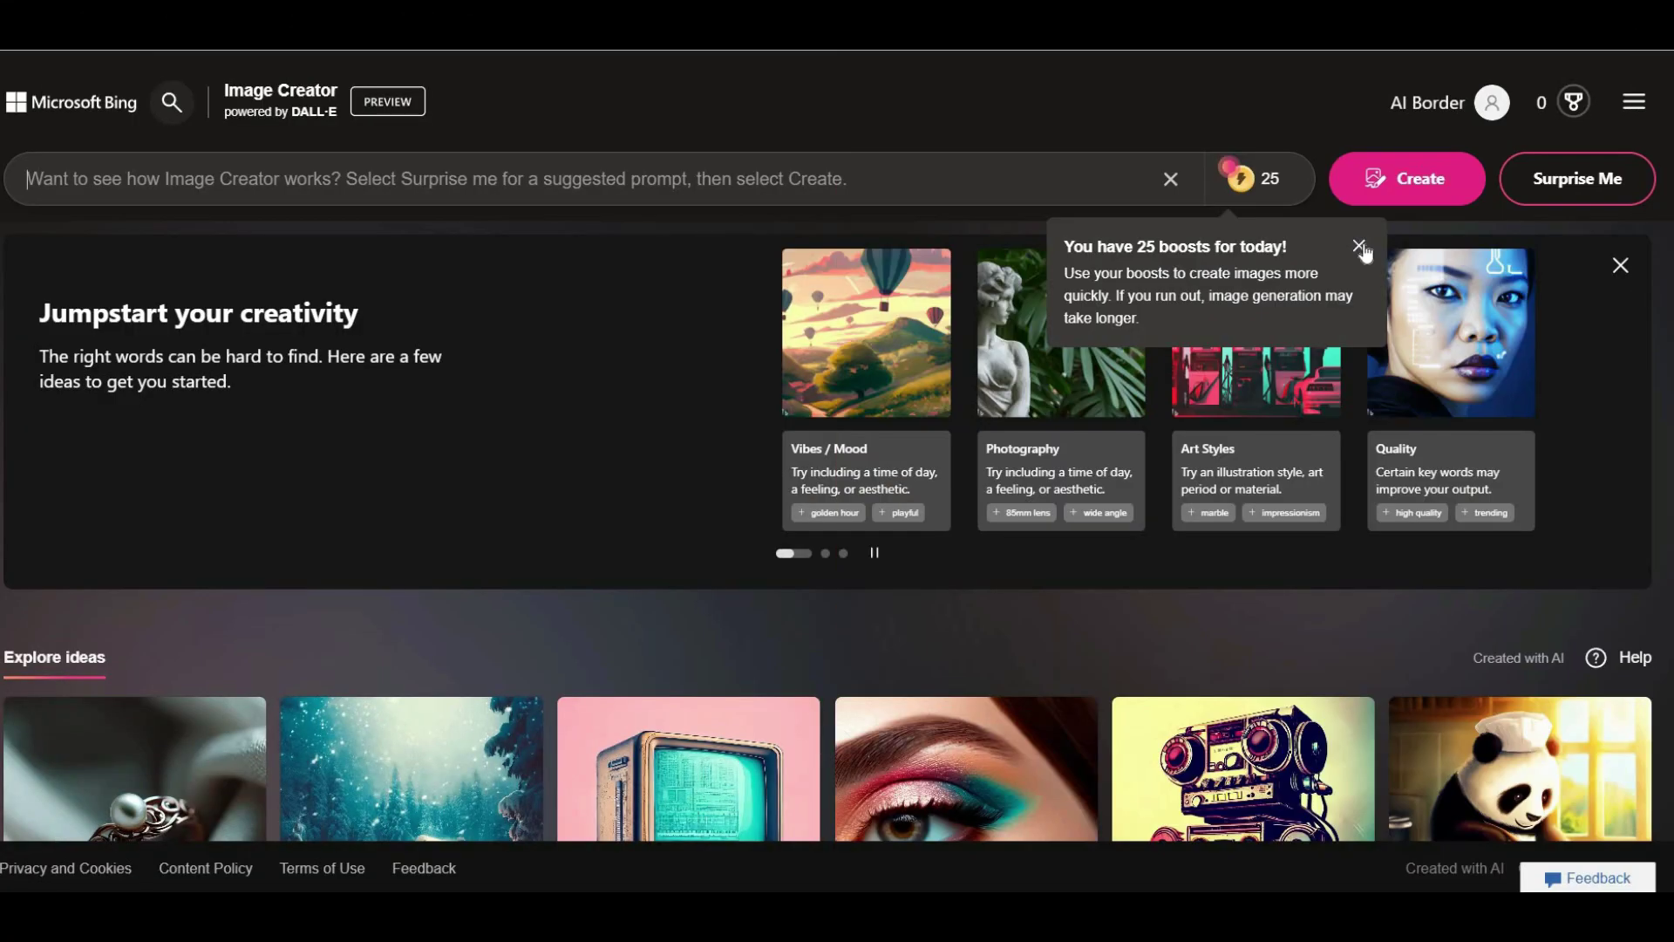
Dismiss the daily boosts notice, browse the Explore ideas, and place the cursor in the prompt box.
{"action": "left_click", "coordinate": [1359, 246]}
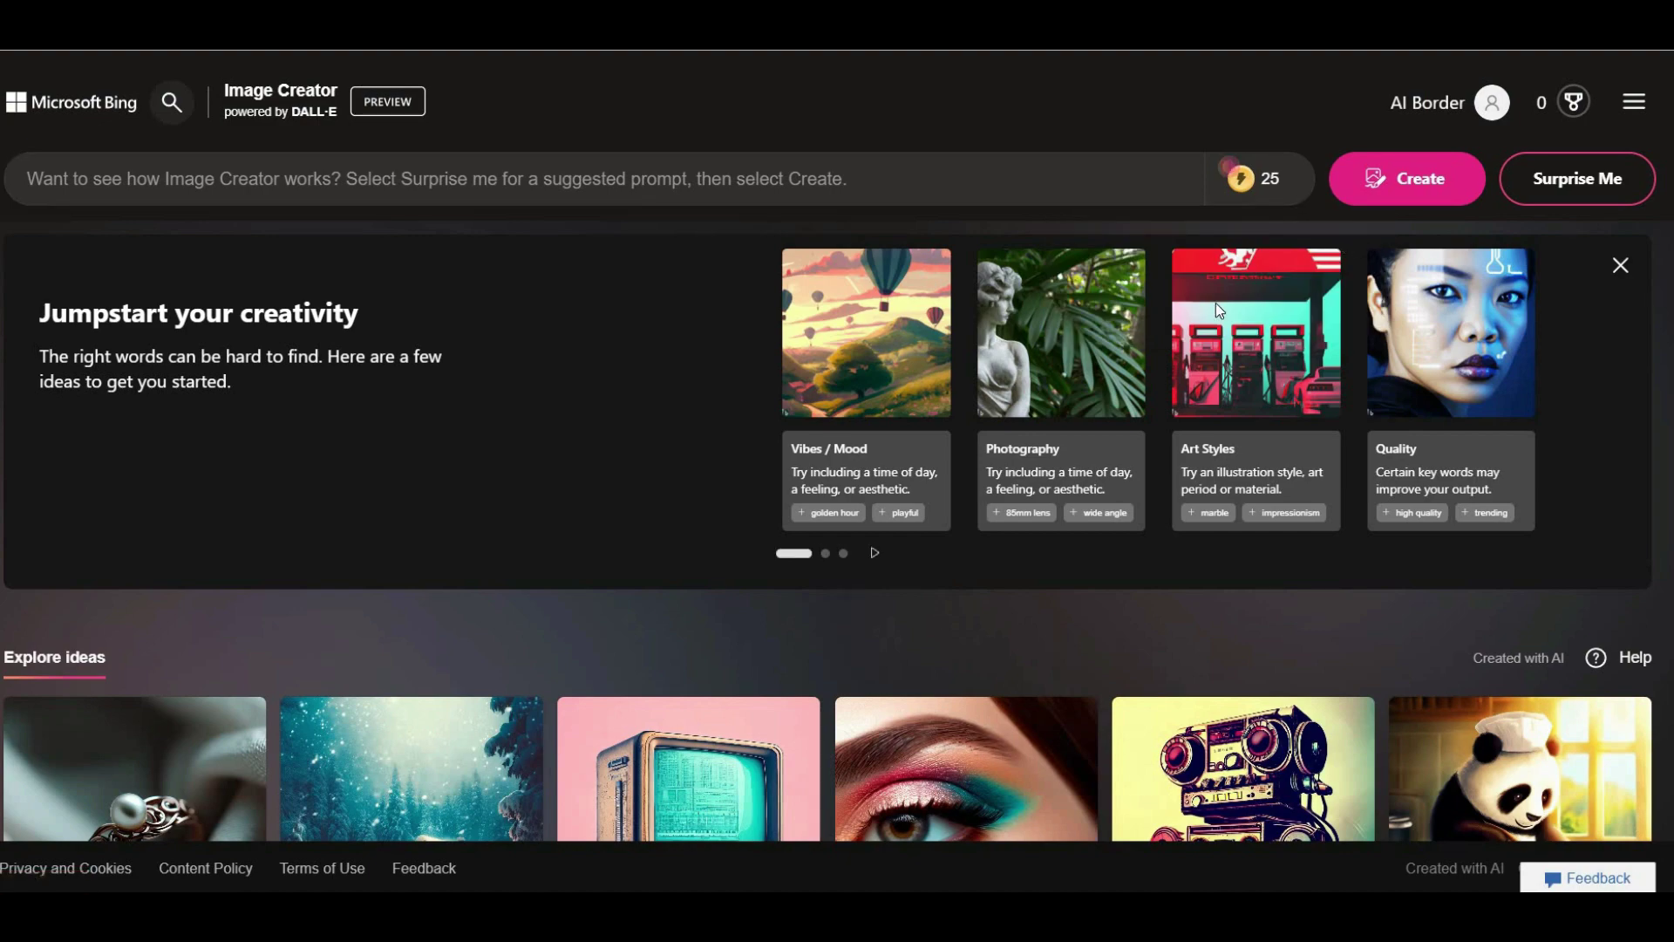
{"action": "scroll", "coordinate": [1218, 309], "scroll_direction": "down", "scroll_amount": 8}
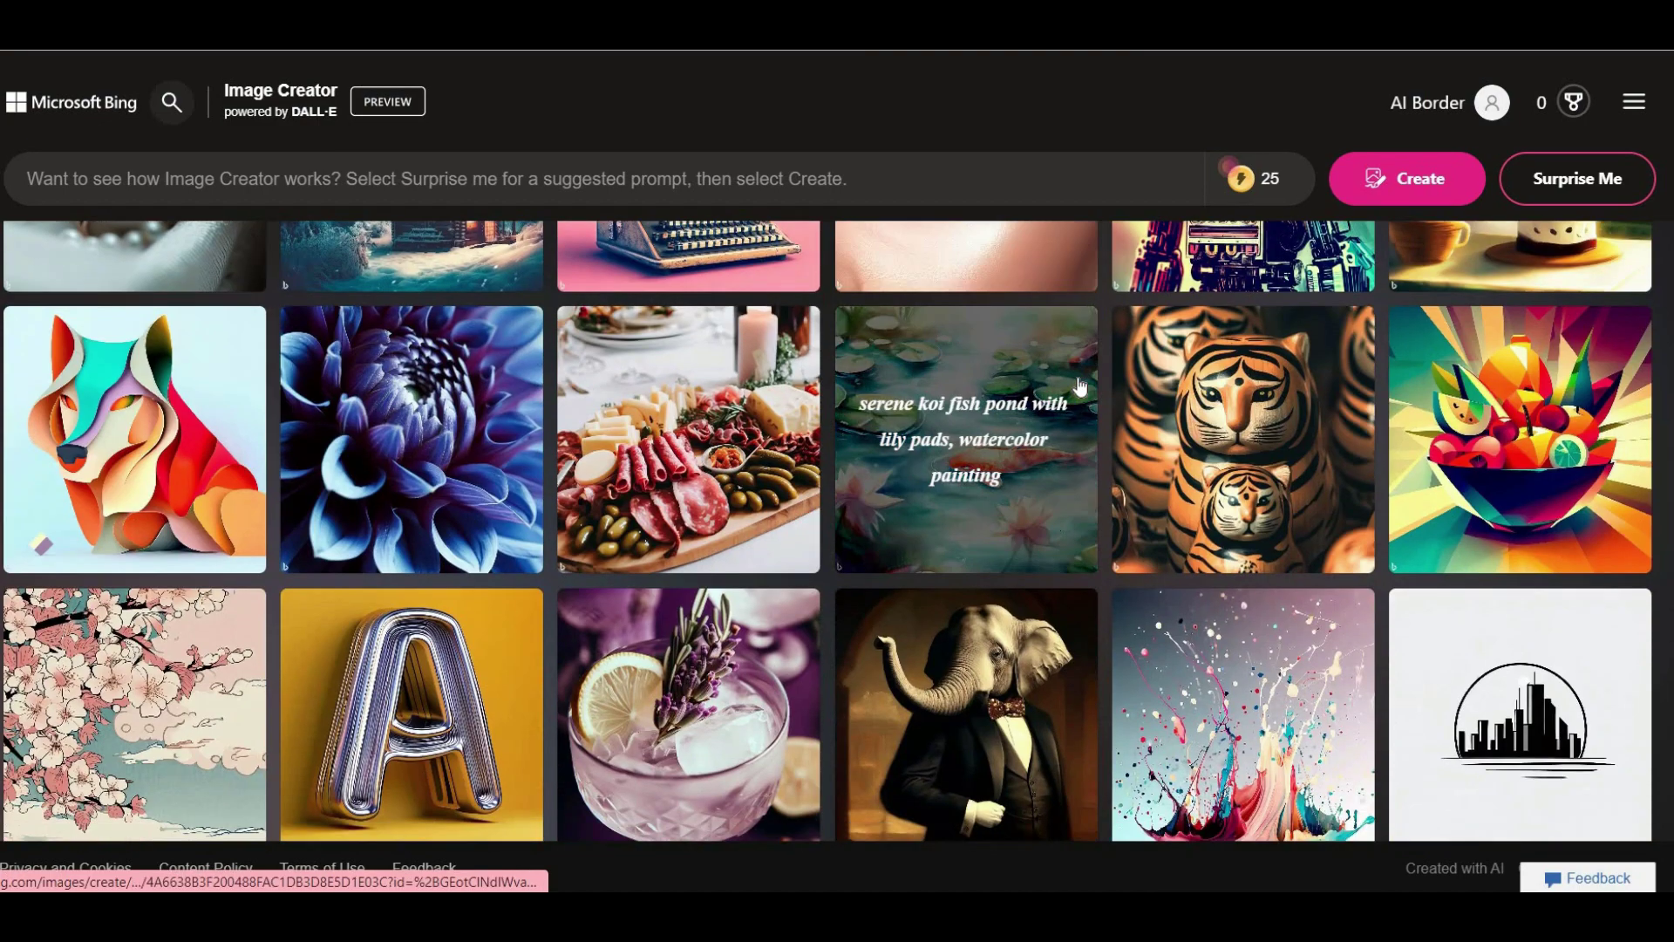
{"action": "scroll", "coordinate": [1080, 386], "scroll_direction": "down", "scroll_amount": 8}
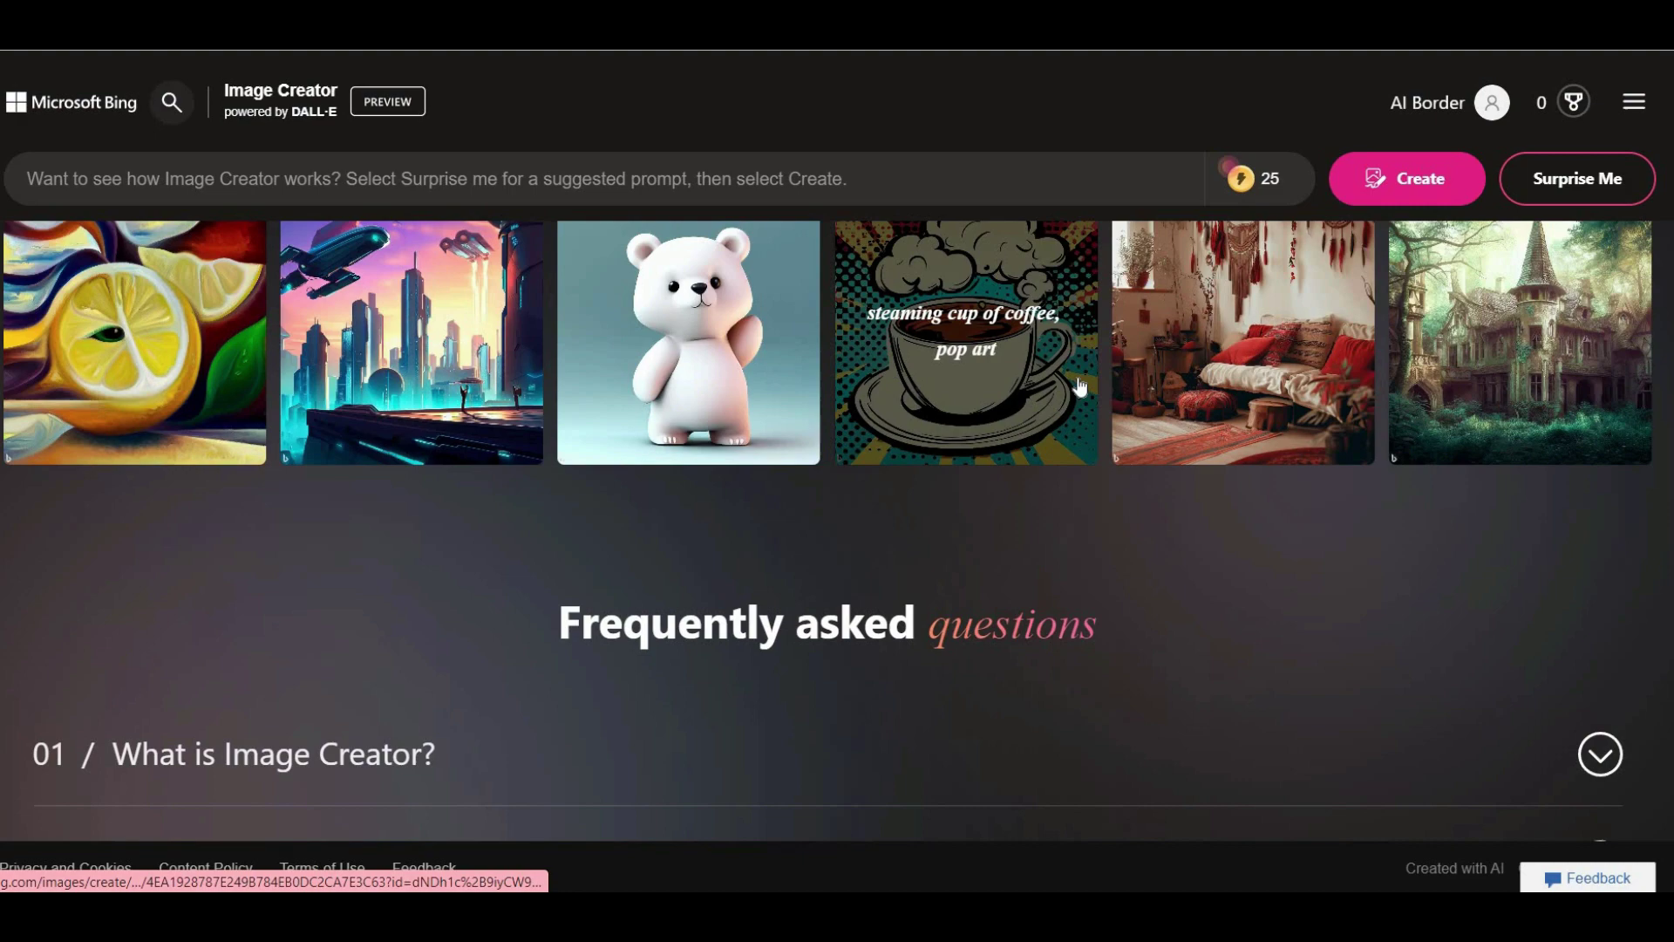
{"action": "scroll", "coordinate": [1080, 385], "scroll_direction": "up", "scroll_amount": 10}
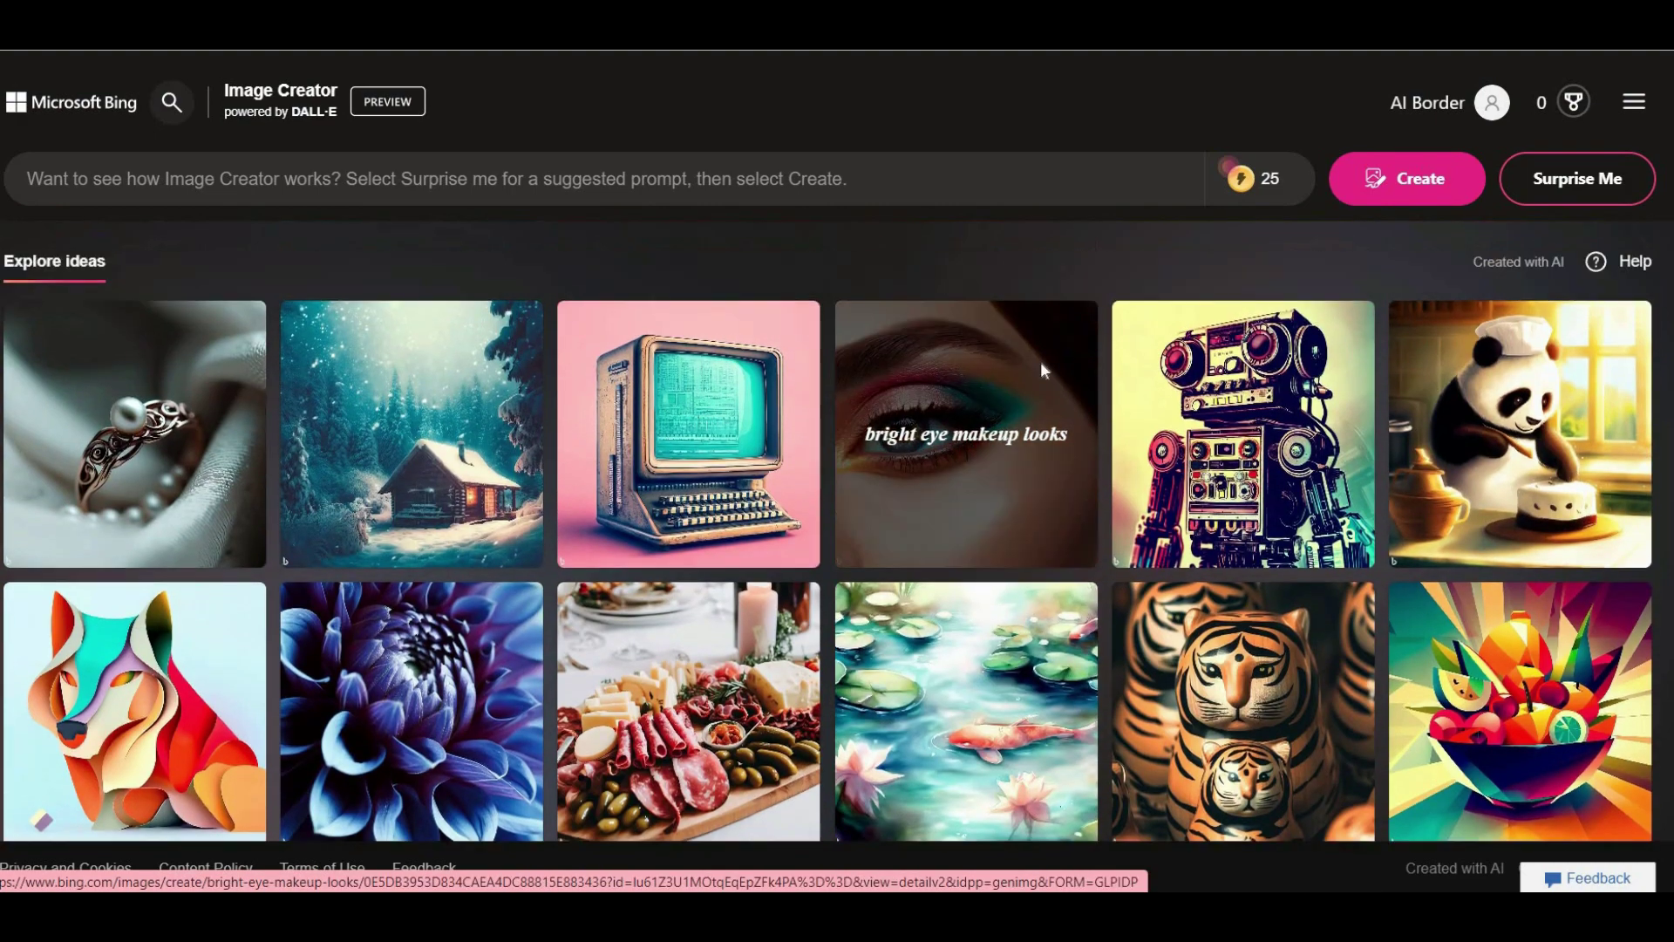
{"action": "scroll", "coordinate": [1039, 361], "scroll_direction": "up", "scroll_amount": 4}
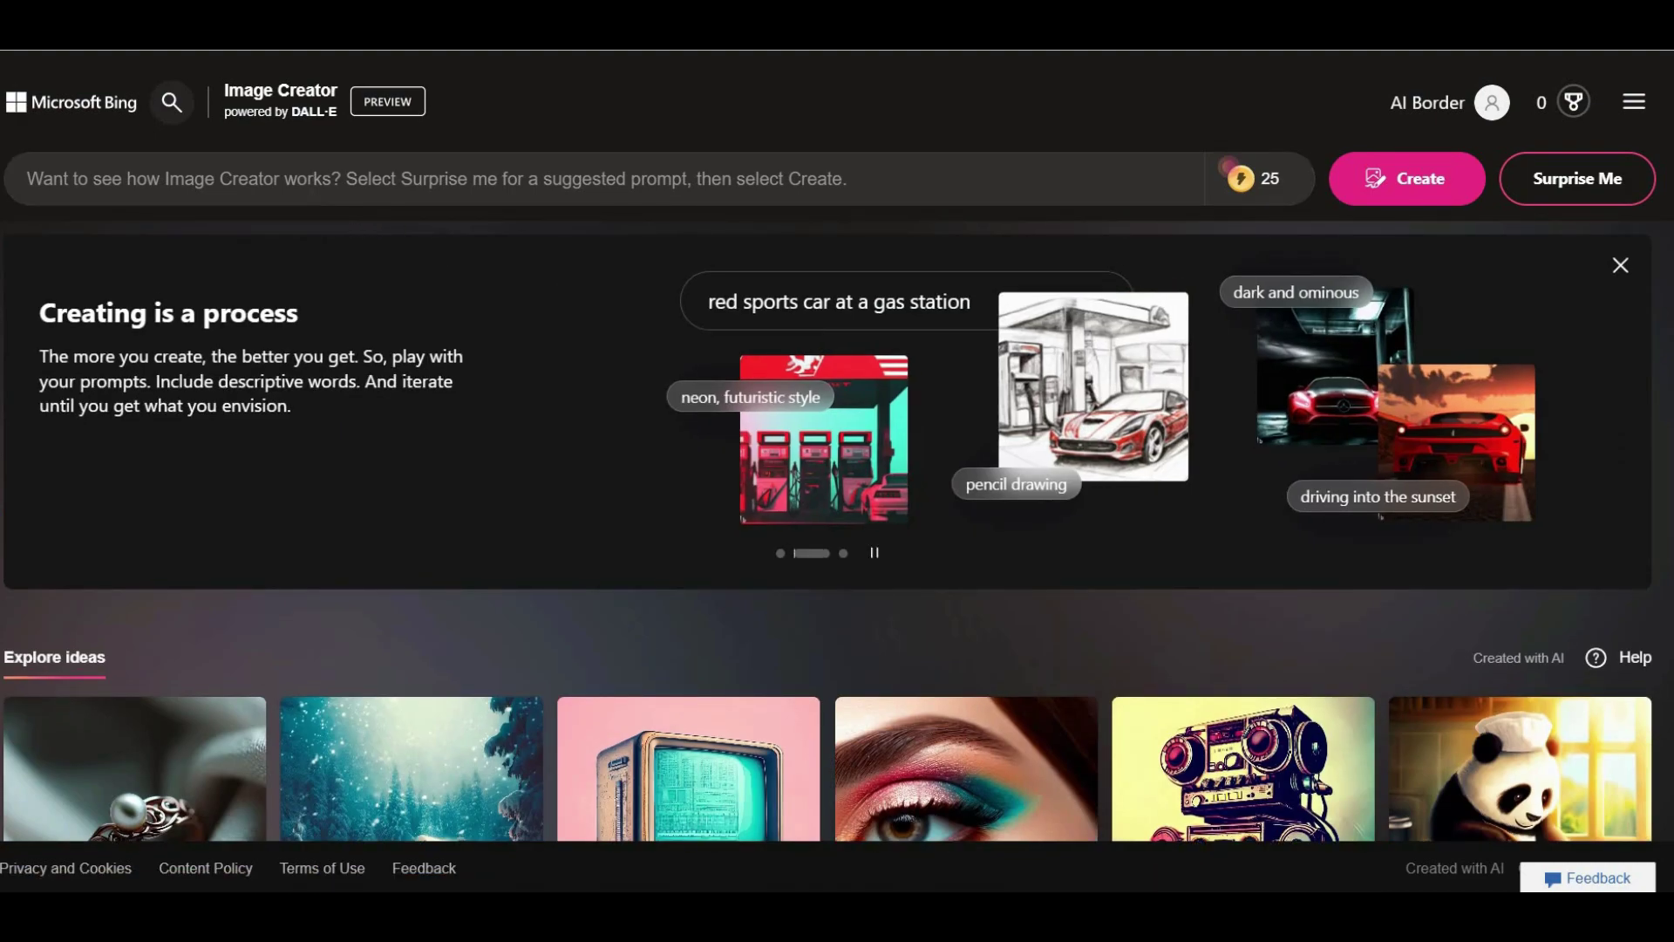
{"action": "left_click", "coordinate": [27, 178]}
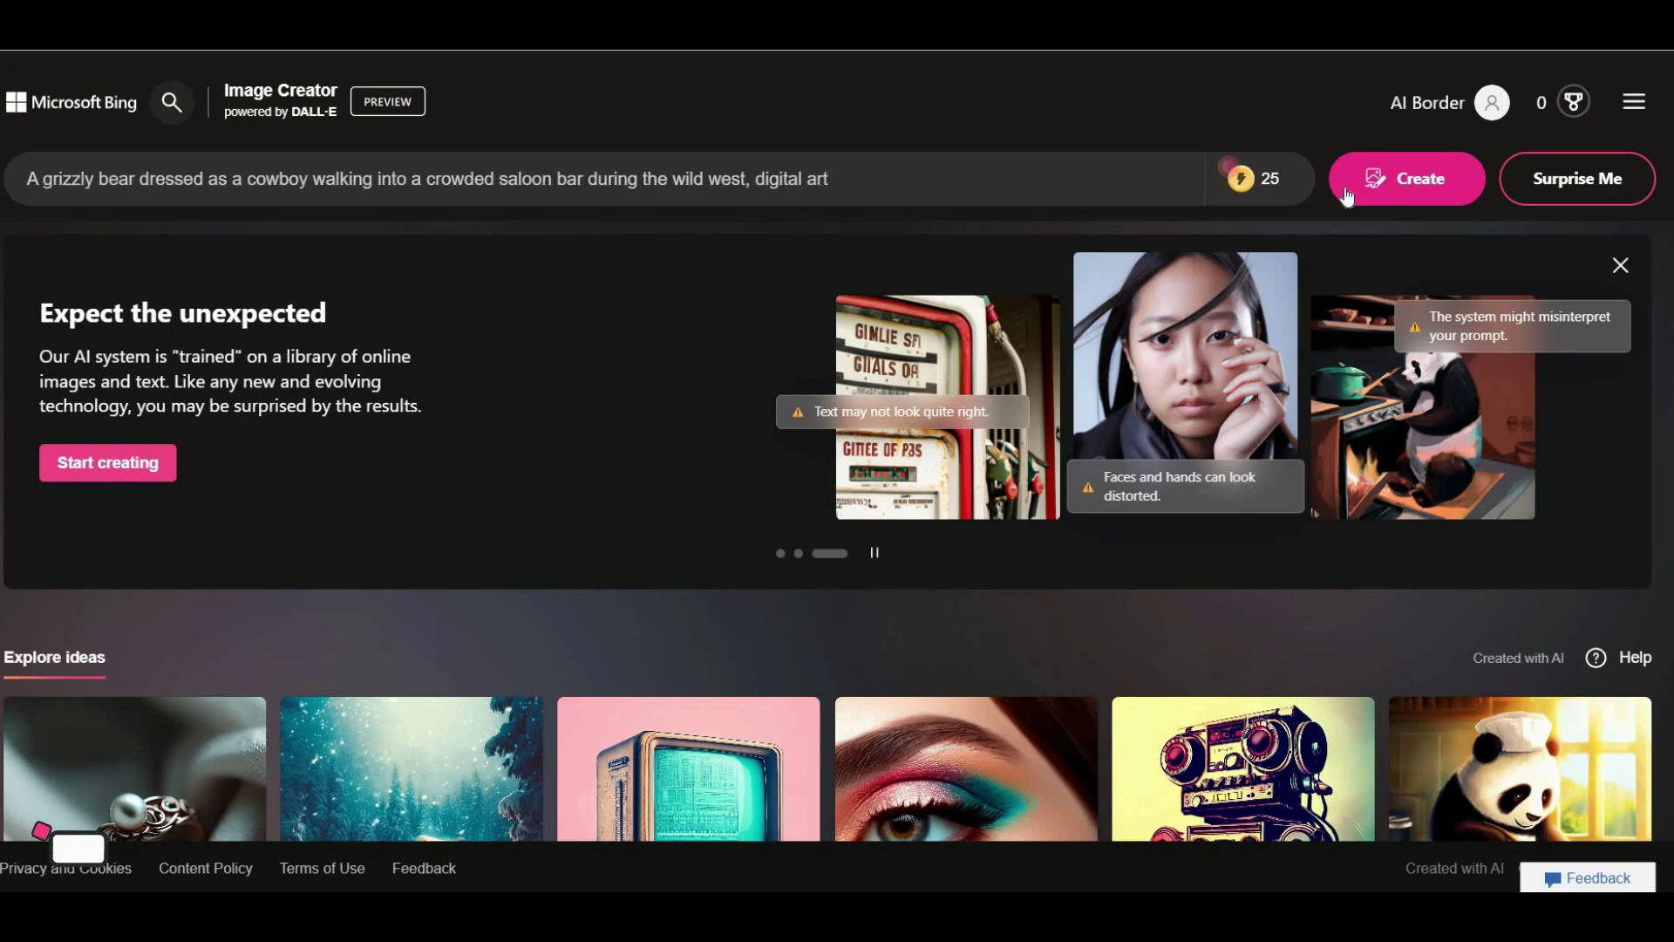
Generate the grizzly bear cowboy images and open the second one, checking its sharing options.
{"action": "left_click", "coordinate": [1346, 185]}
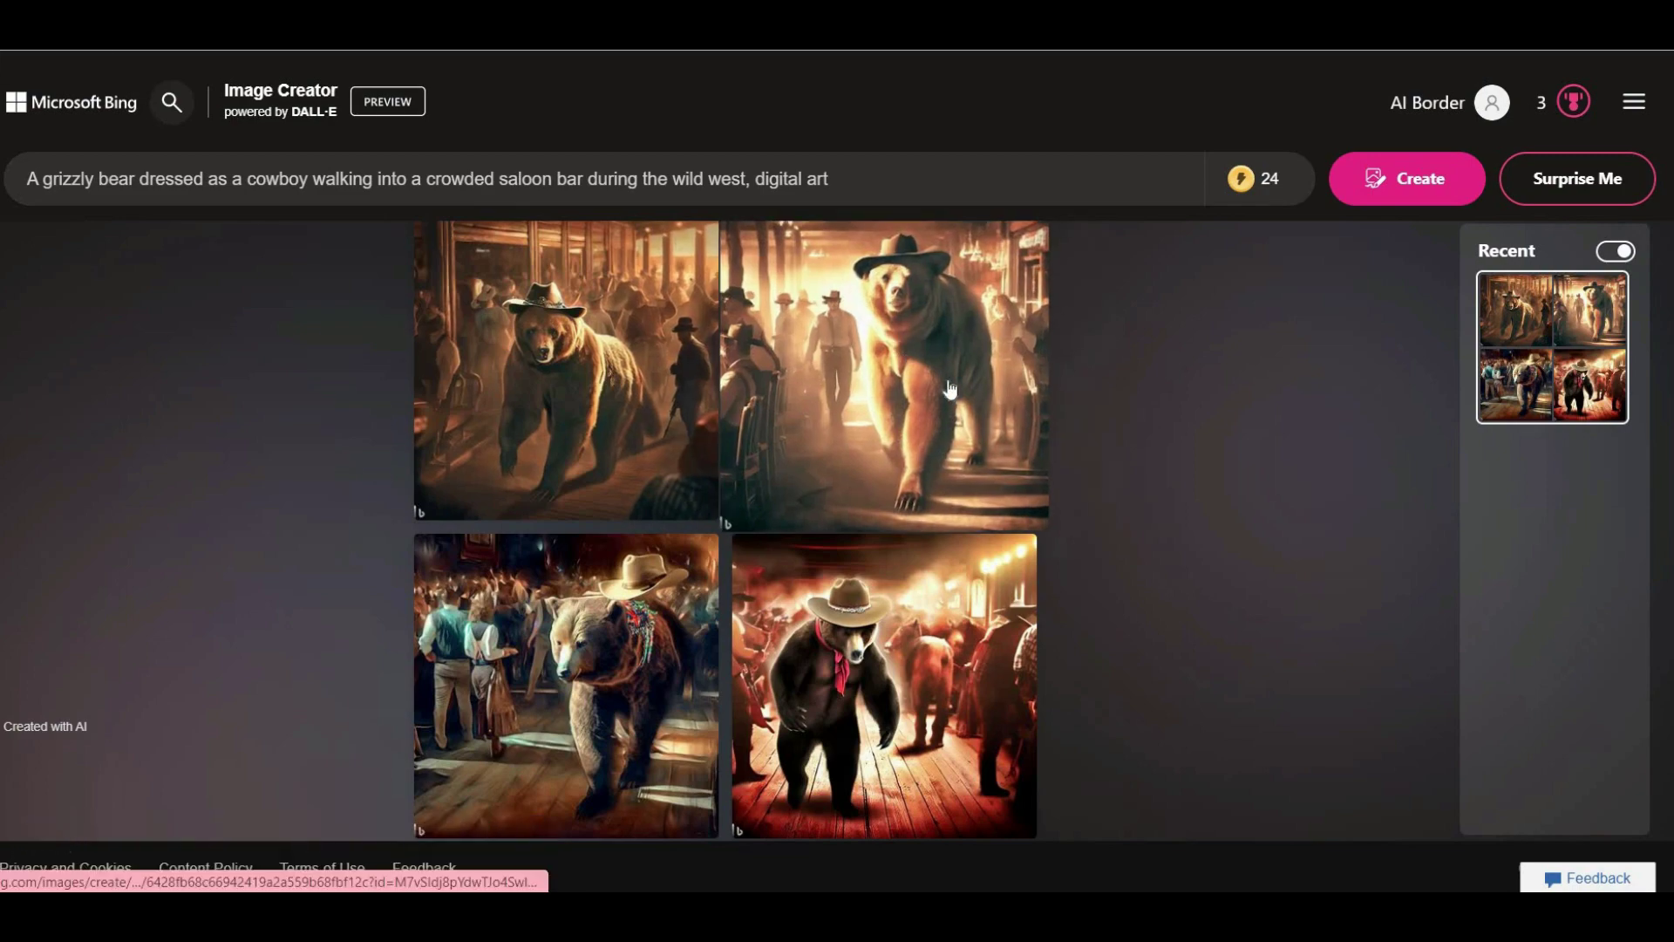
{"action": "left_click", "coordinate": [889, 368]}
{"action": "left_click", "coordinate": [1125, 547]}
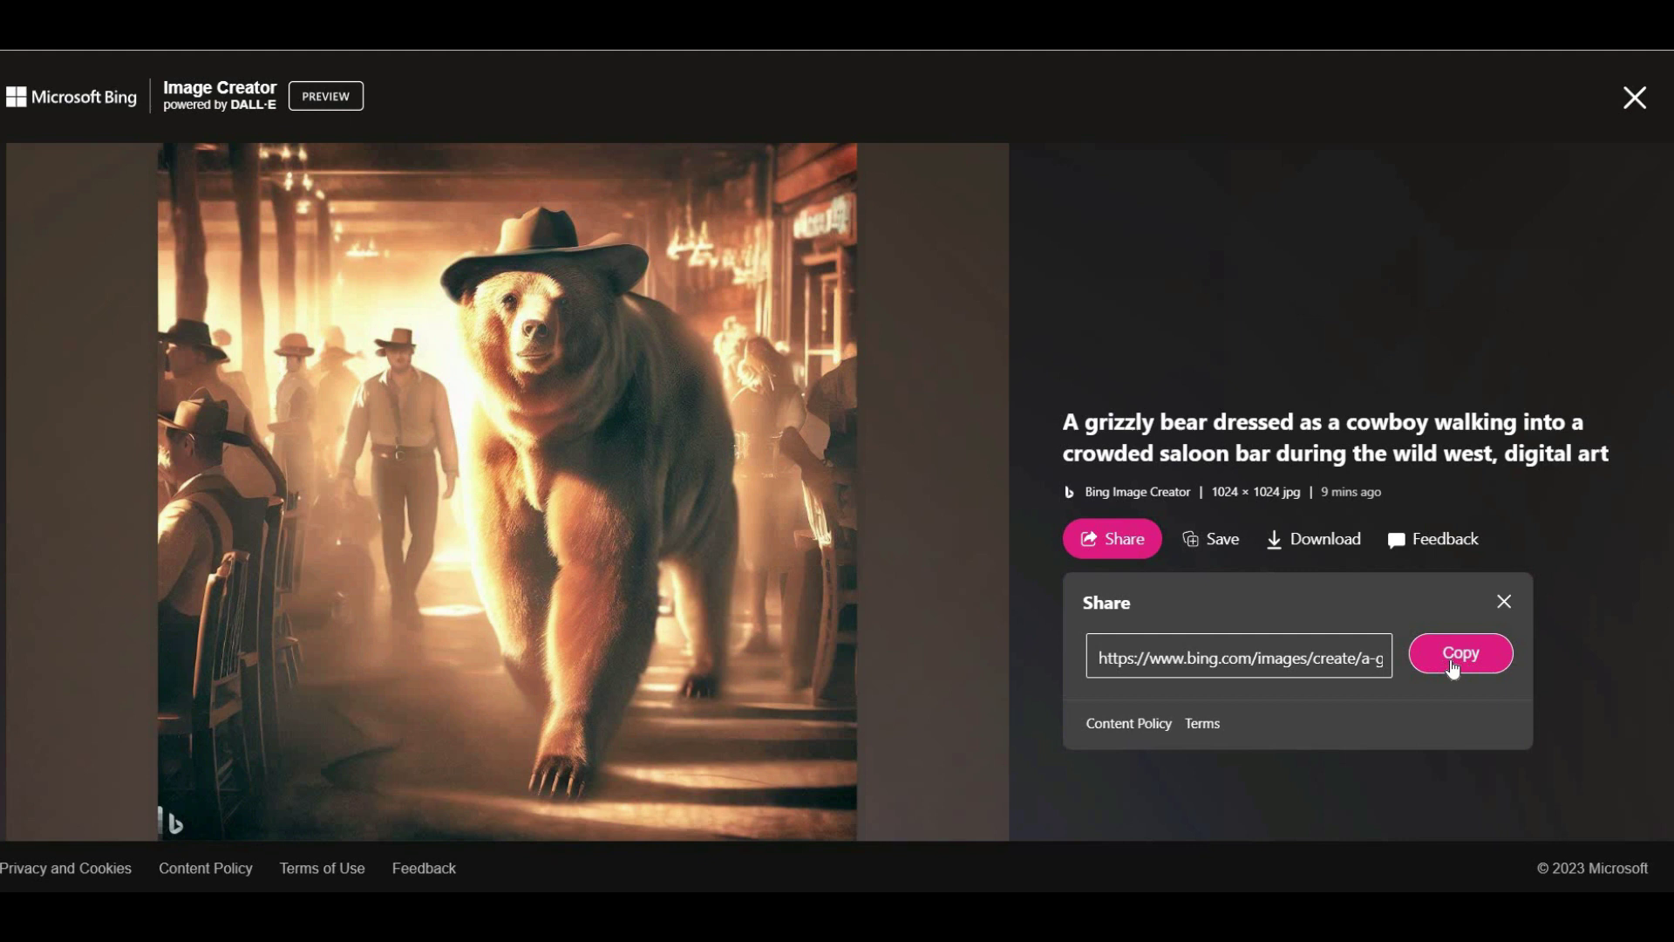
{"action": "left_click", "coordinate": [1507, 607]}
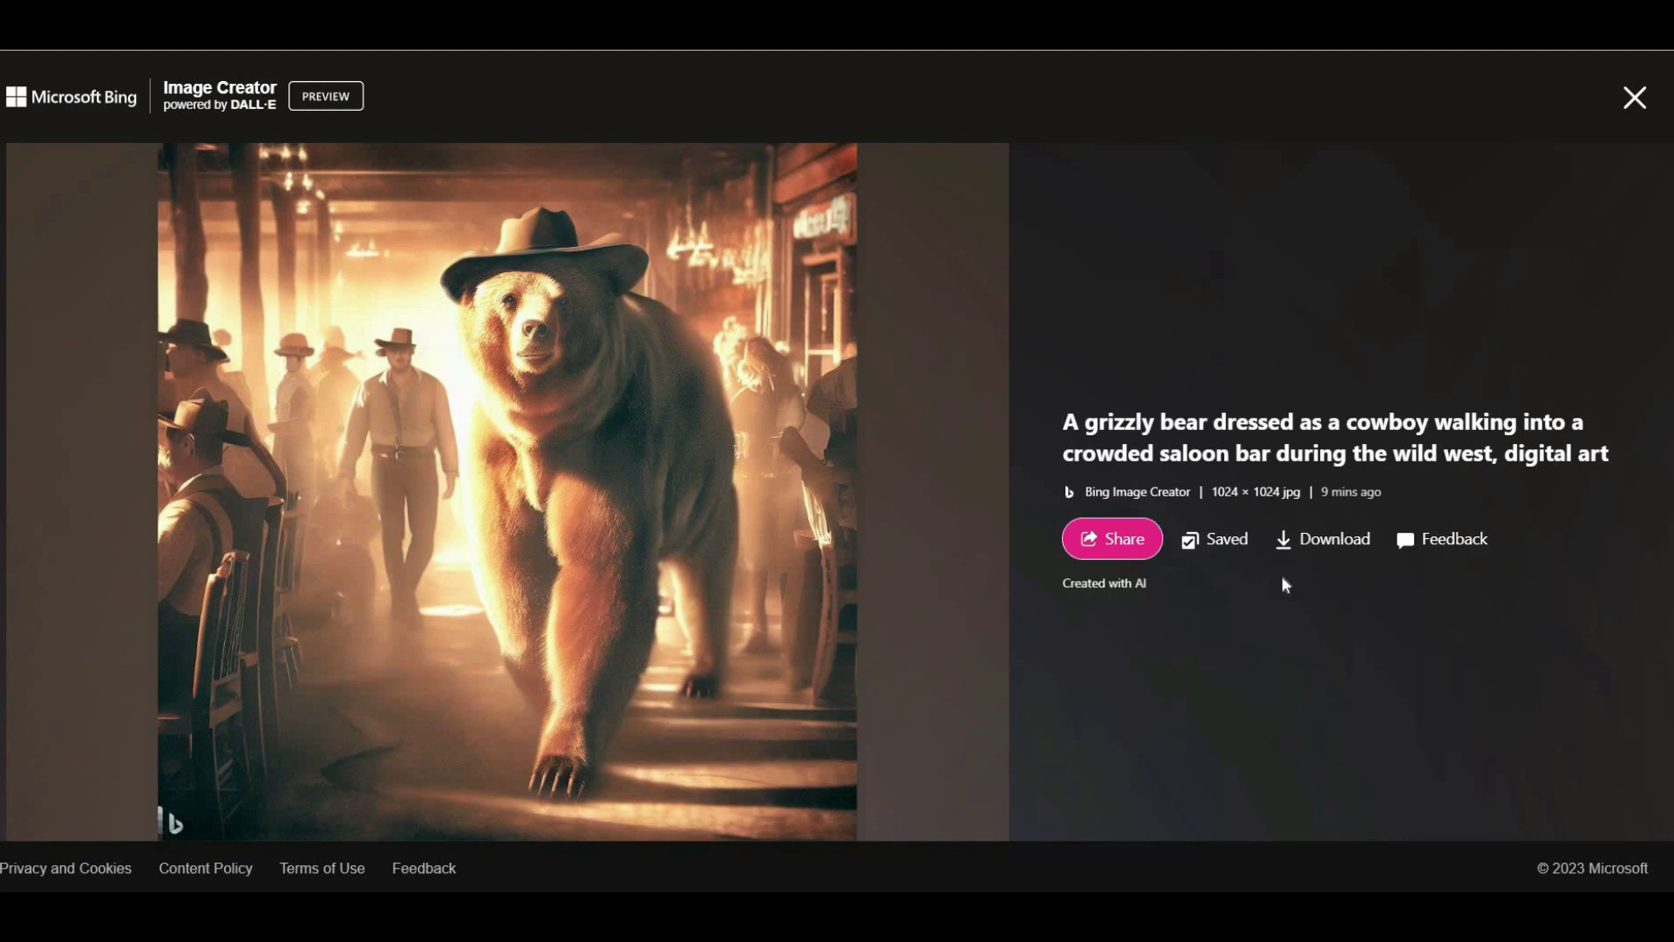
Download the second bear image and return to the results grid.
{"action": "mouse_move", "coordinate": [1214, 548]}
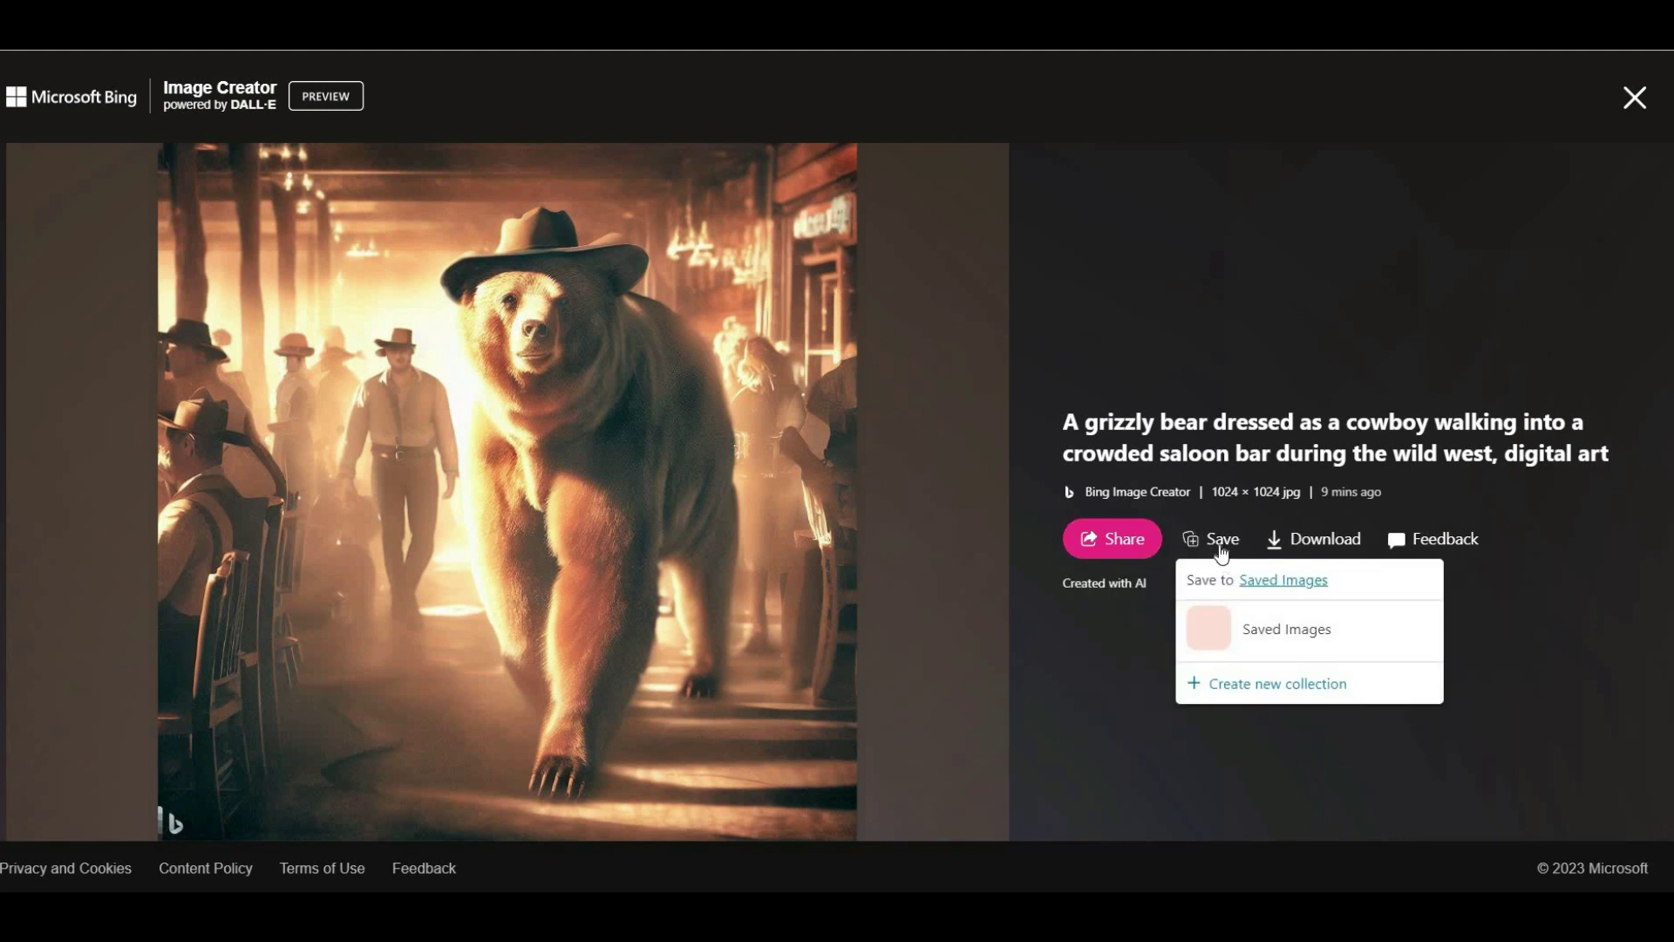
{"action": "left_click", "coordinate": [1312, 544]}
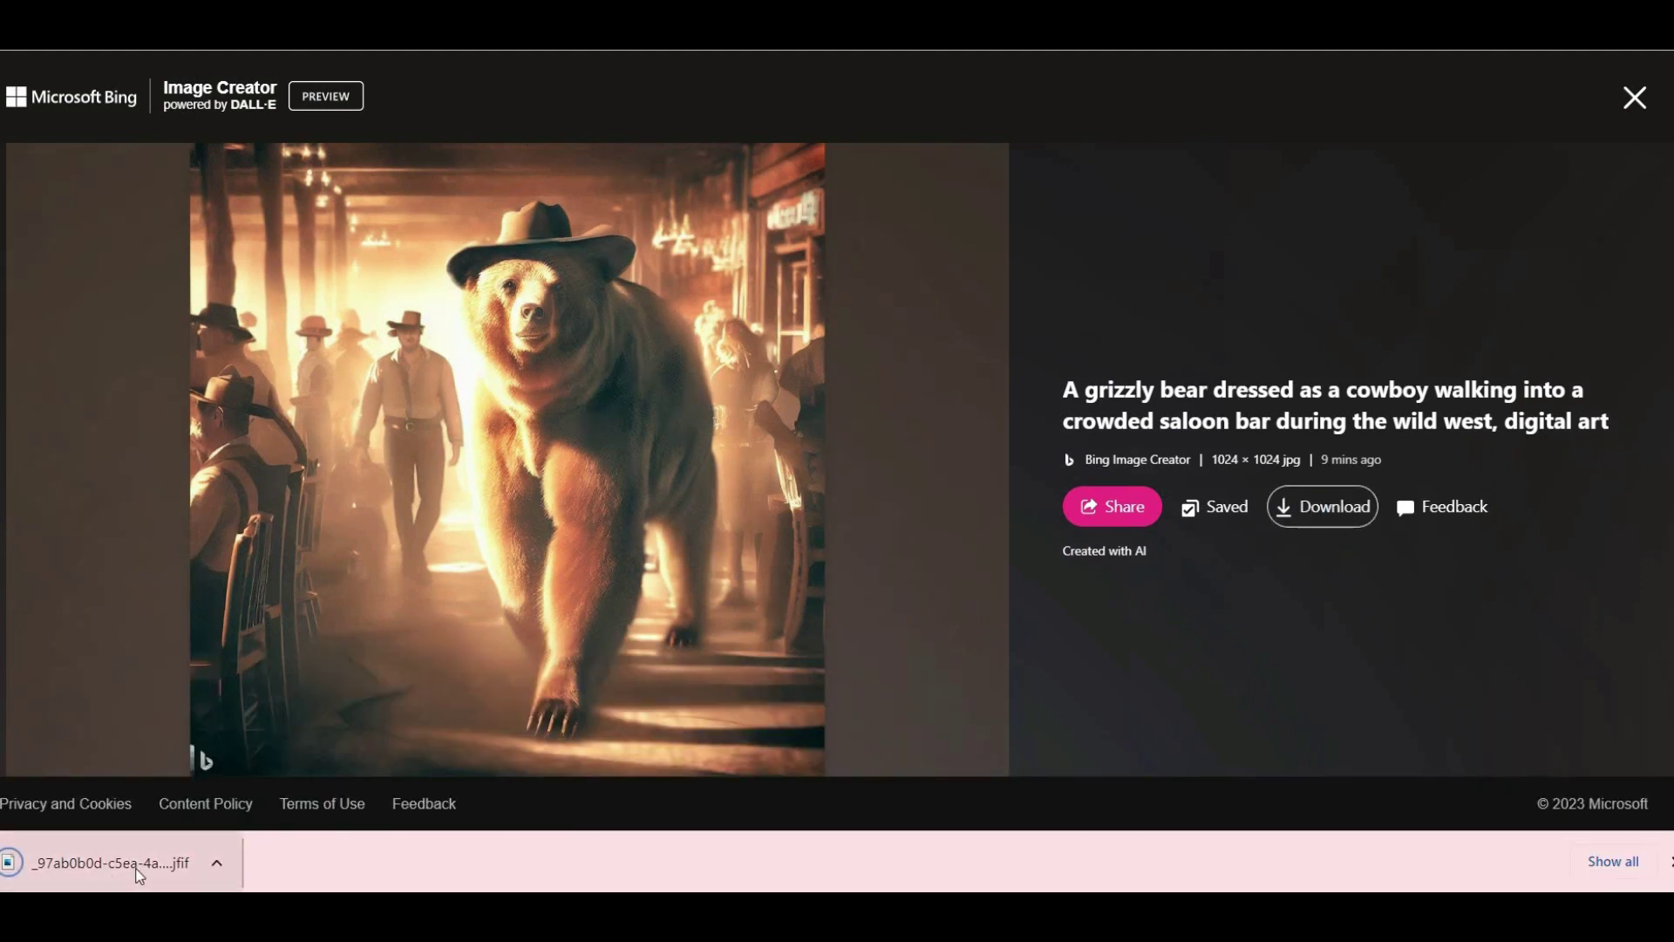
{"action": "left_click", "coordinate": [1667, 862]}
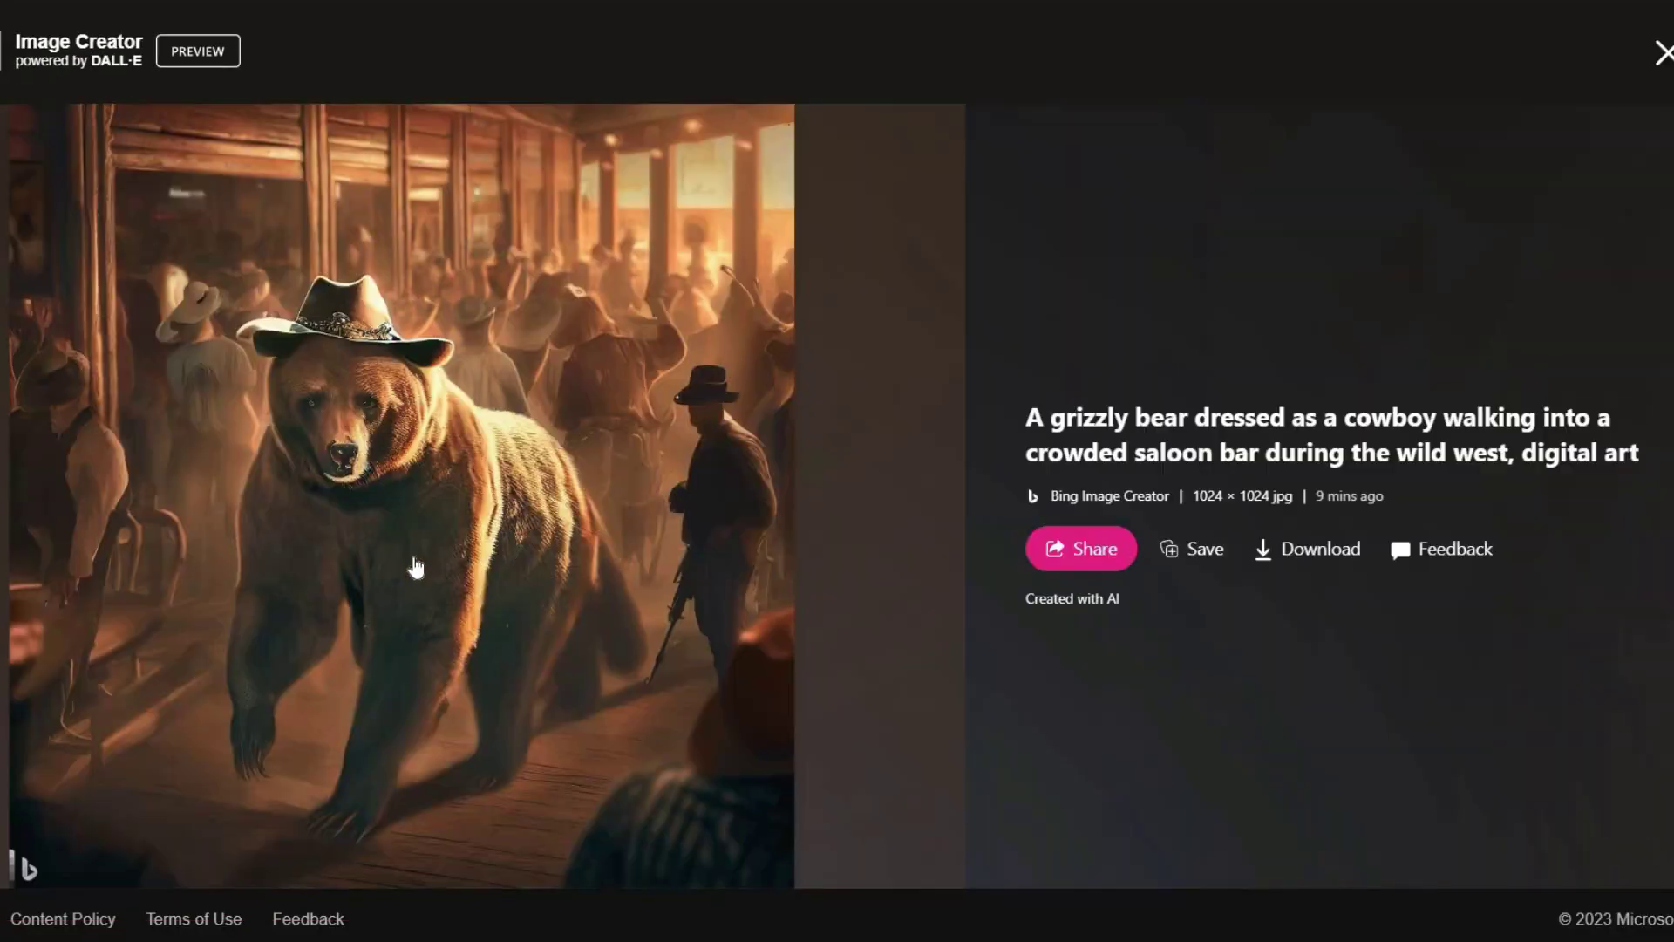
{"action": "left_click", "coordinate": [1664, 54]}
Replace the prompt with the leather-jacketed alligator riding a motorcycle on a dirt road and generate.
{"action": "triple_click", "coordinate": [139, 178]}
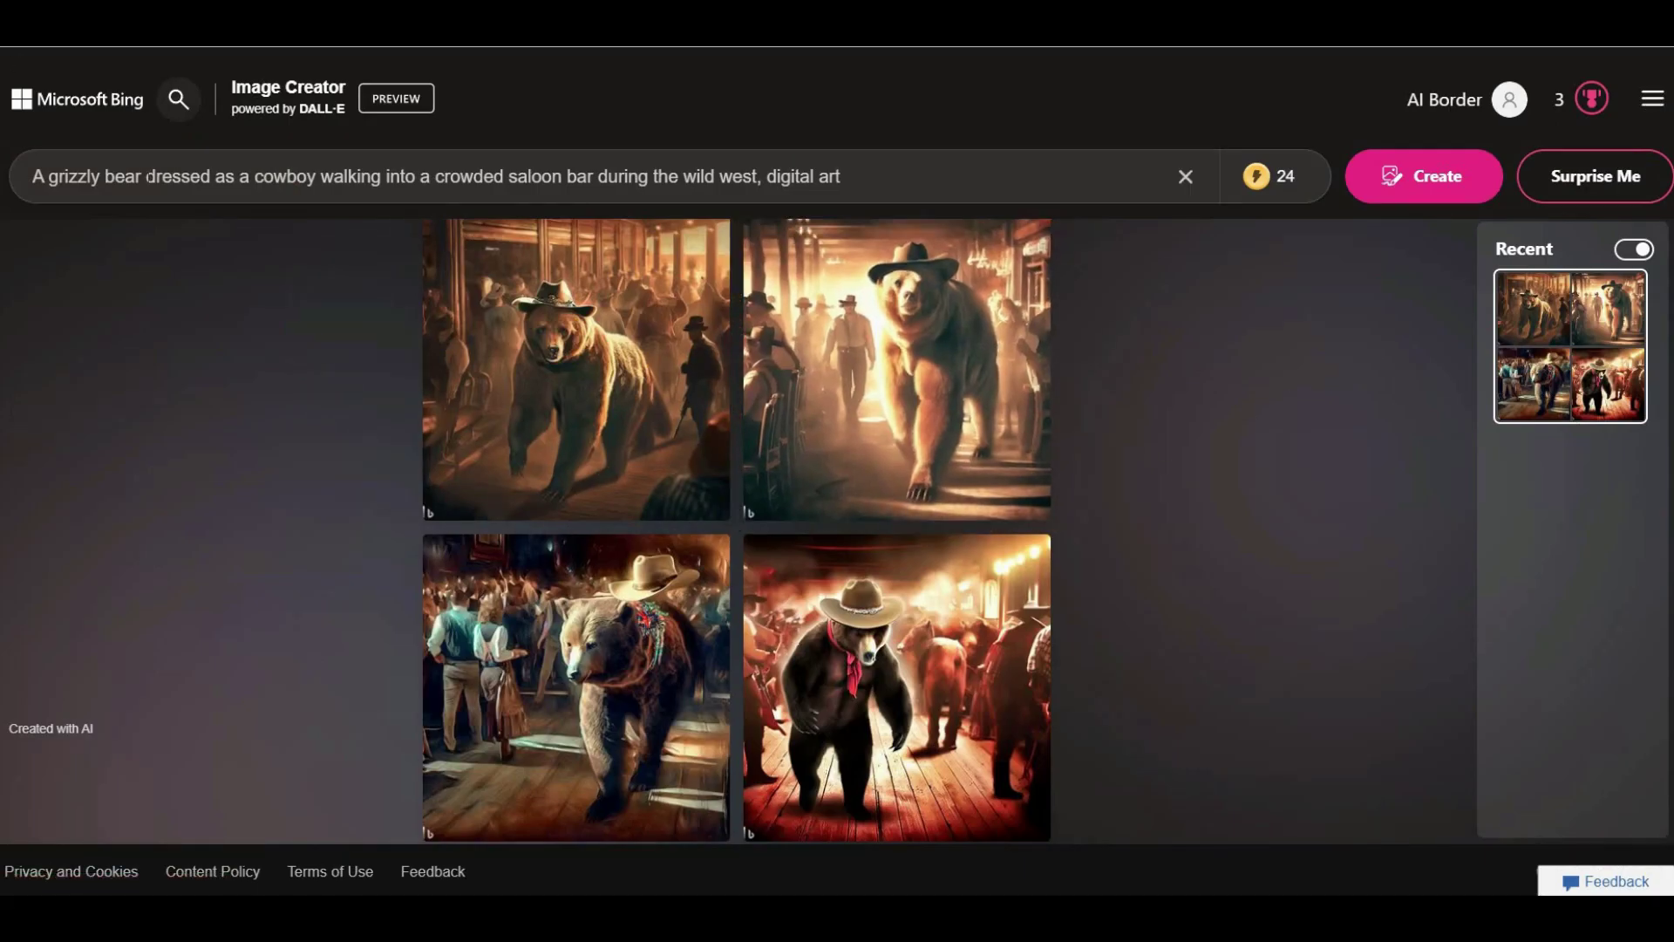
{"action": "key", "text": "ctrl+v"}
{"action": "key", "text": "Return"}
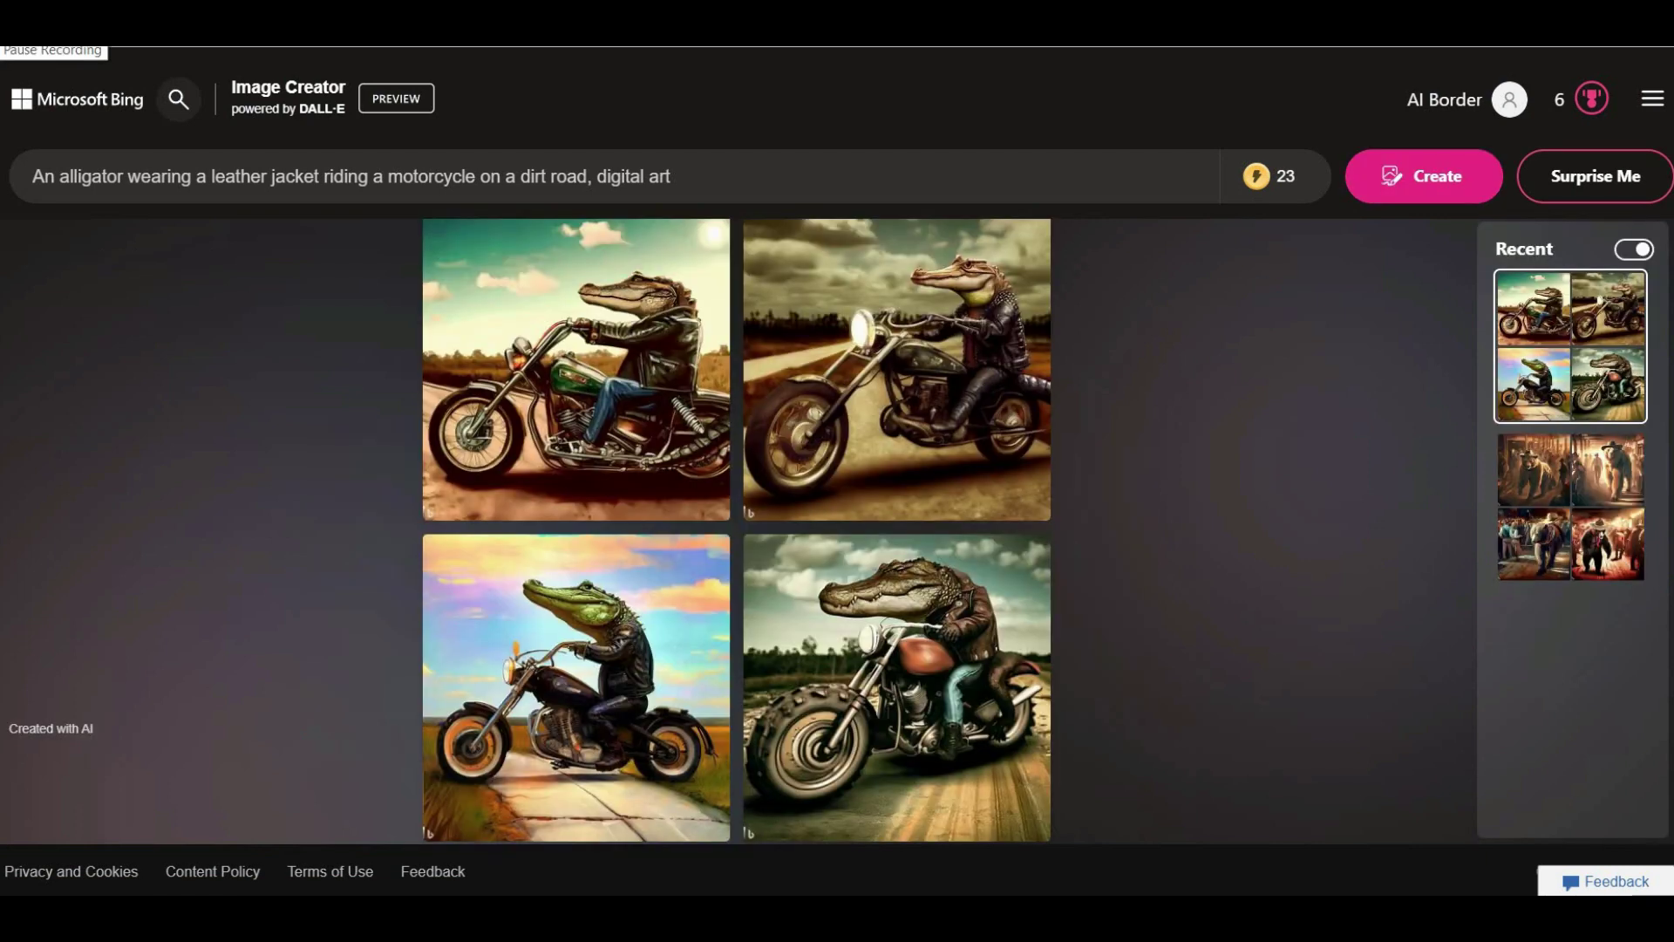
View each of the four alligator images full size, then clear the prompt.
{"action": "left_click", "coordinate": [547, 438]}
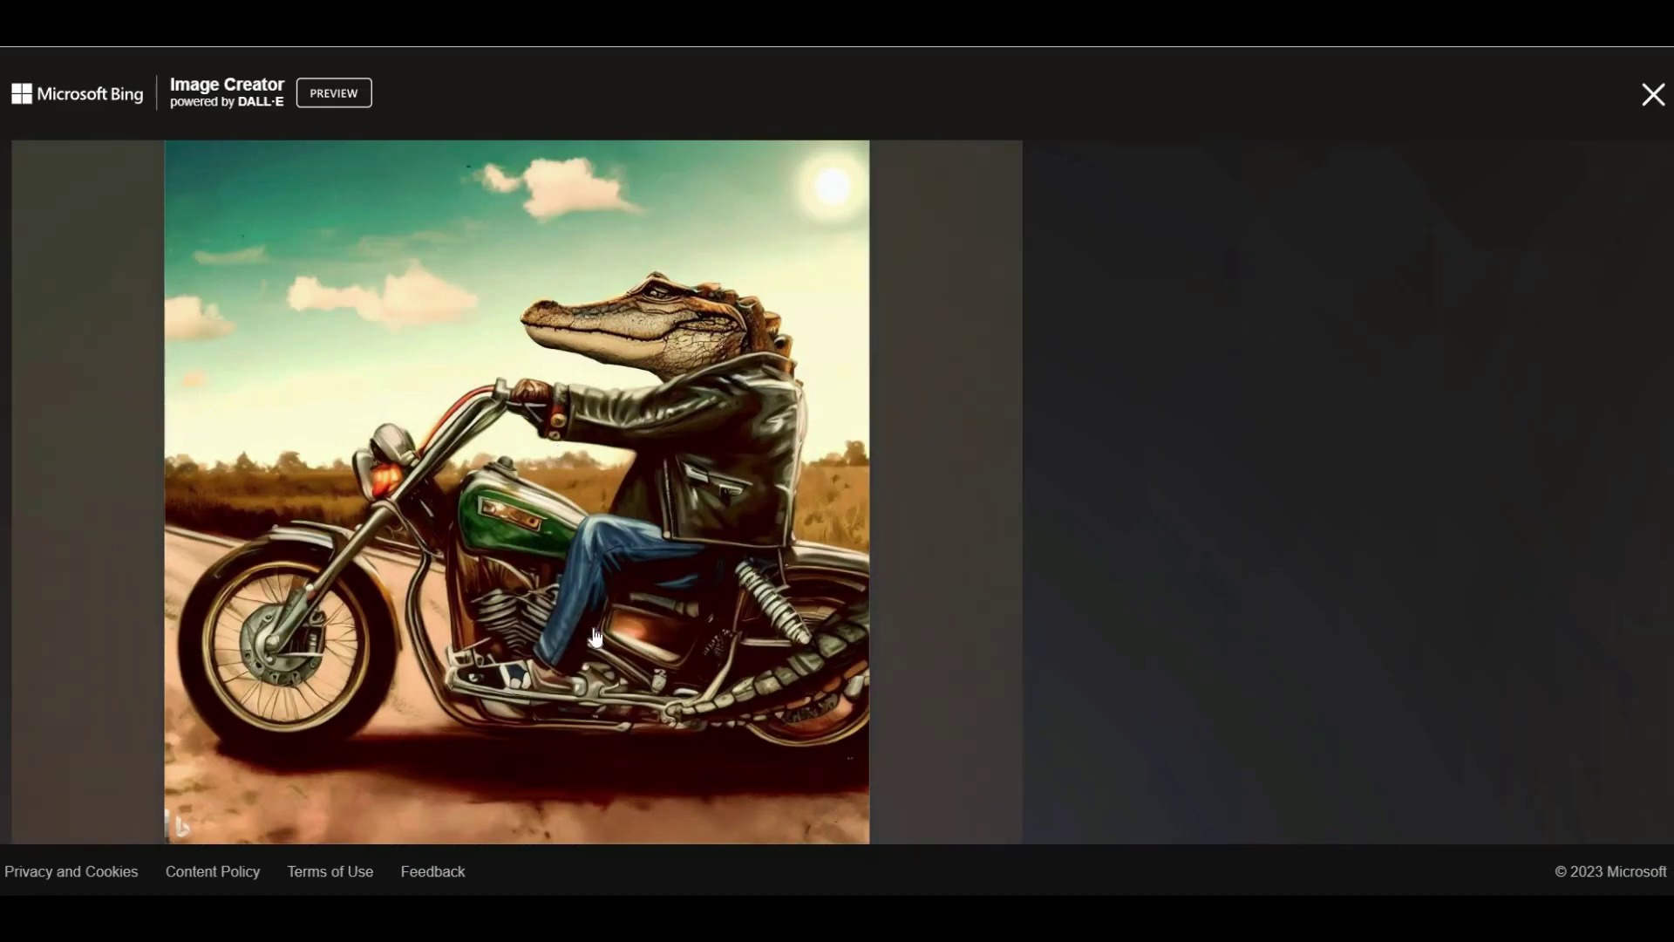
{"action": "left_click", "coordinate": [1653, 95]}
{"action": "left_click", "coordinate": [970, 399]}
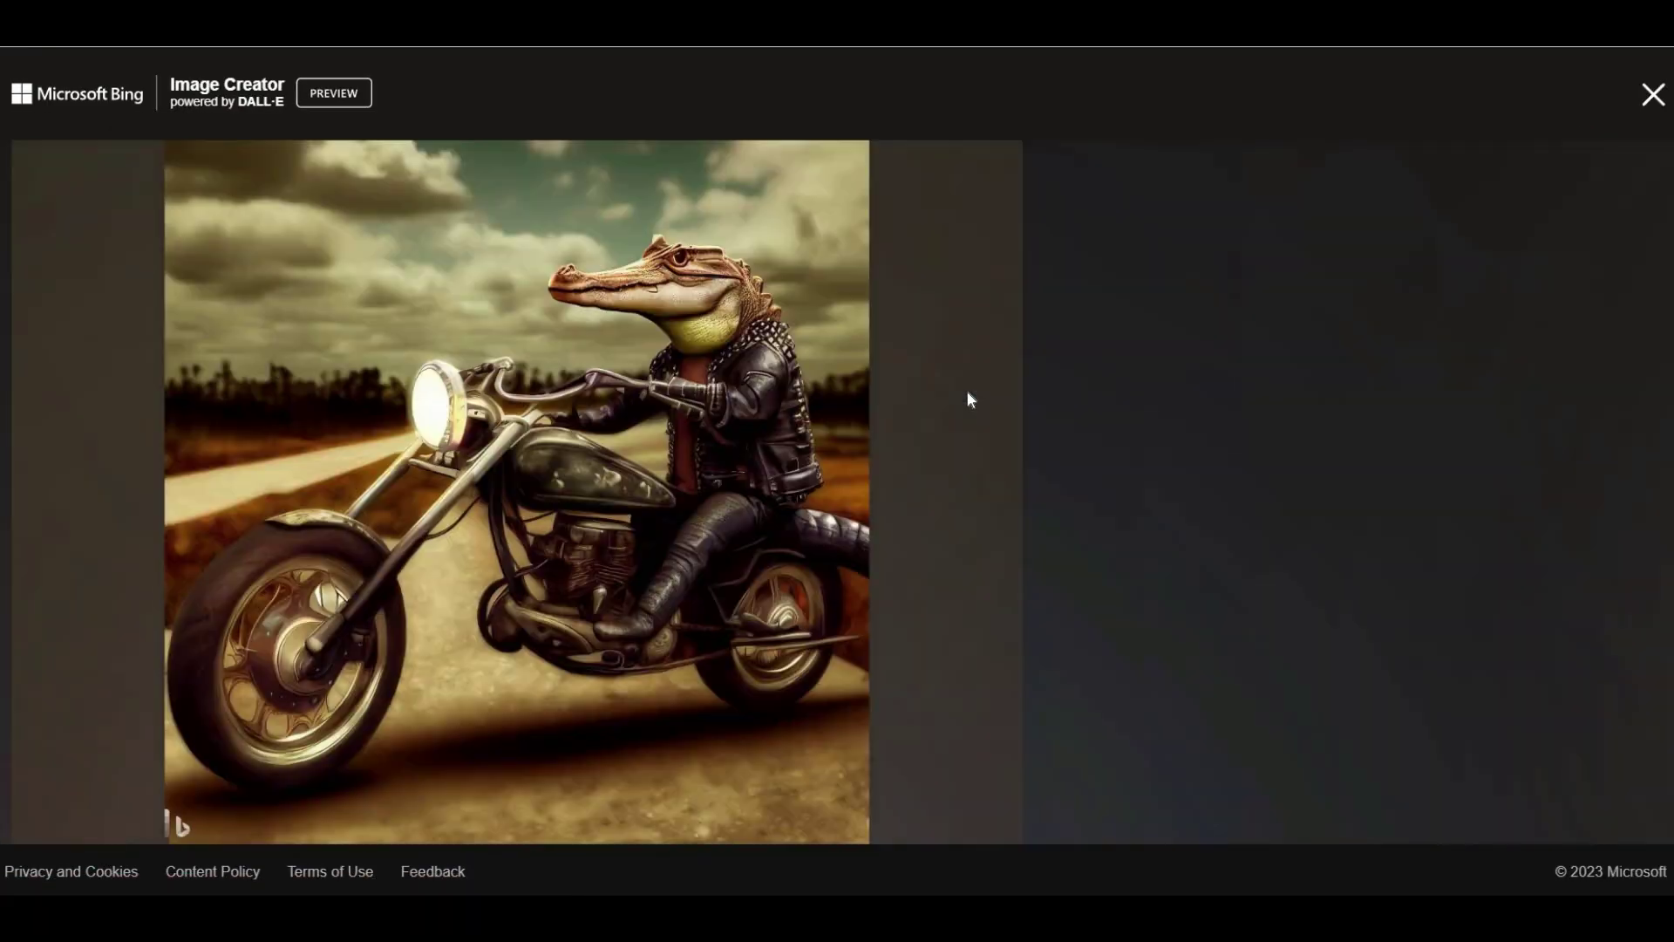
{"action": "left_click", "coordinate": [1653, 95]}
{"action": "left_click", "coordinate": [853, 702]}
{"action": "left_click", "coordinate": [1653, 95]}
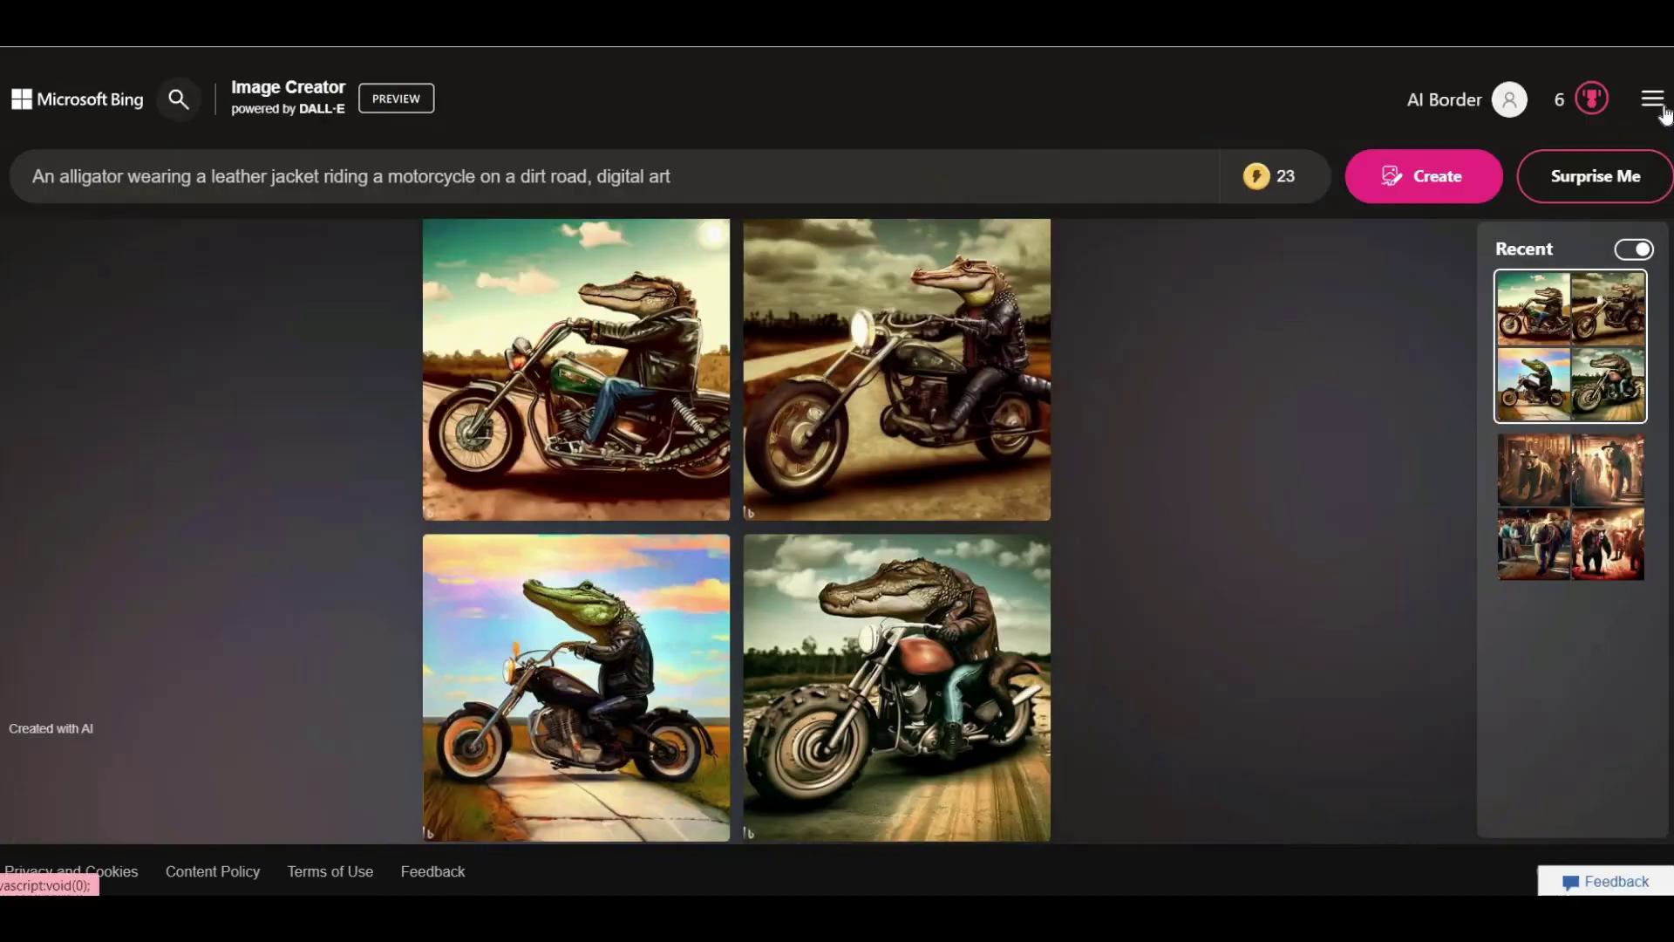
{"action": "left_click", "coordinate": [533, 742]}
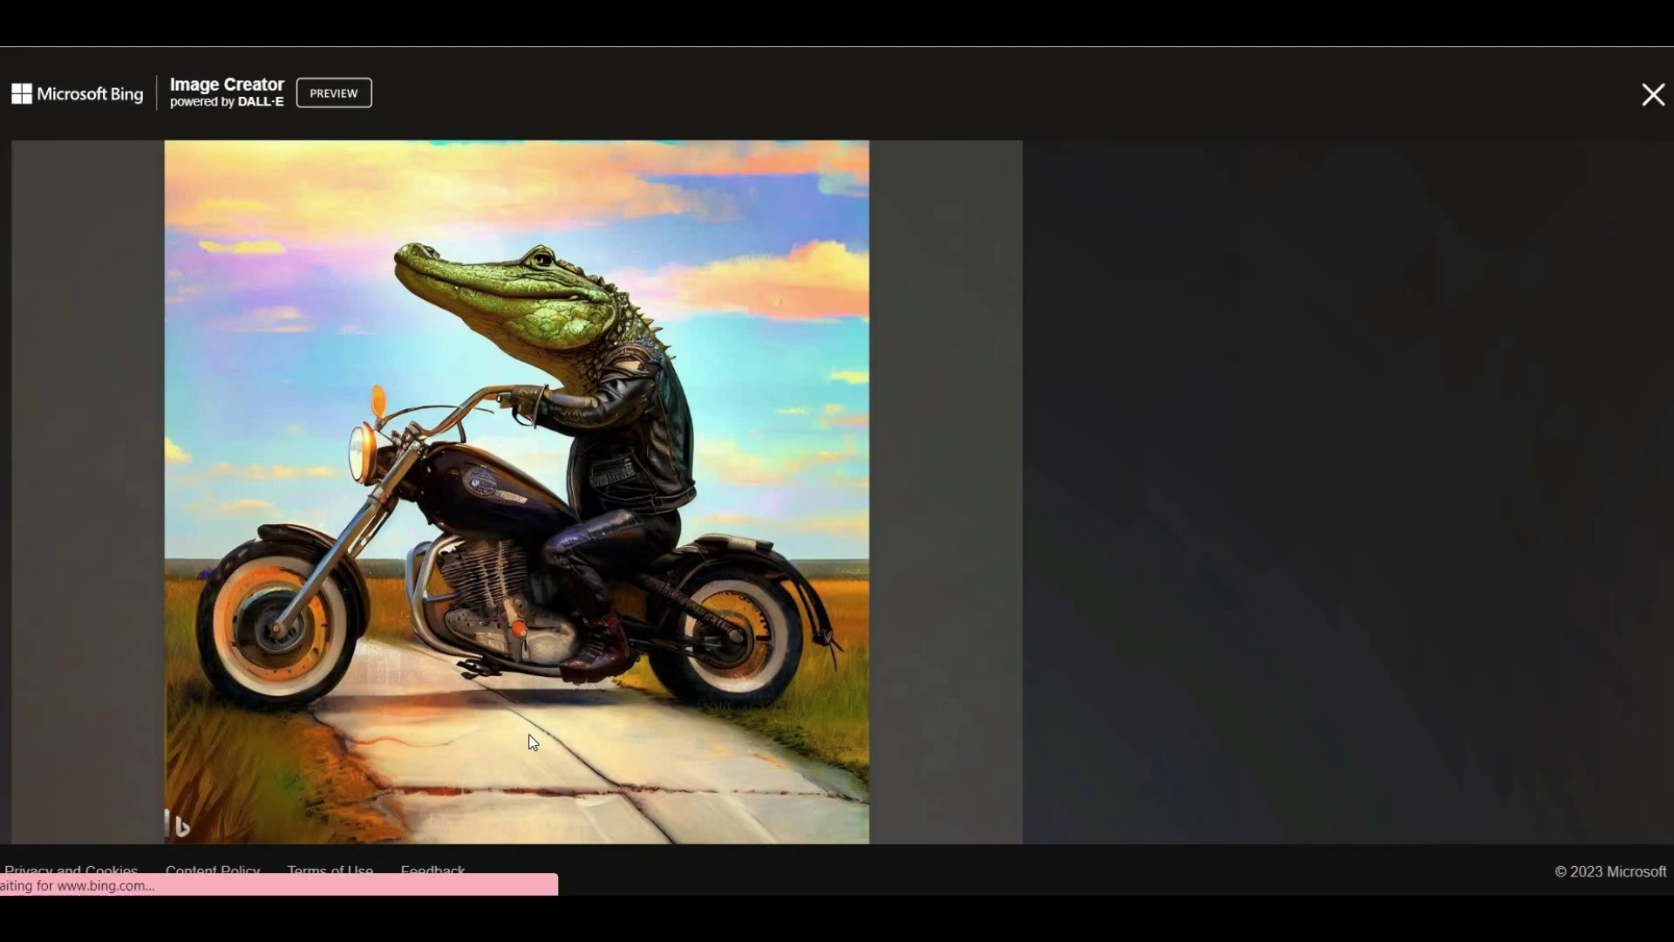
{"action": "left_click", "coordinate": [1652, 95]}
{"action": "key", "text": "ctrl+a"}
{"action": "key", "text": "BackSpace"}
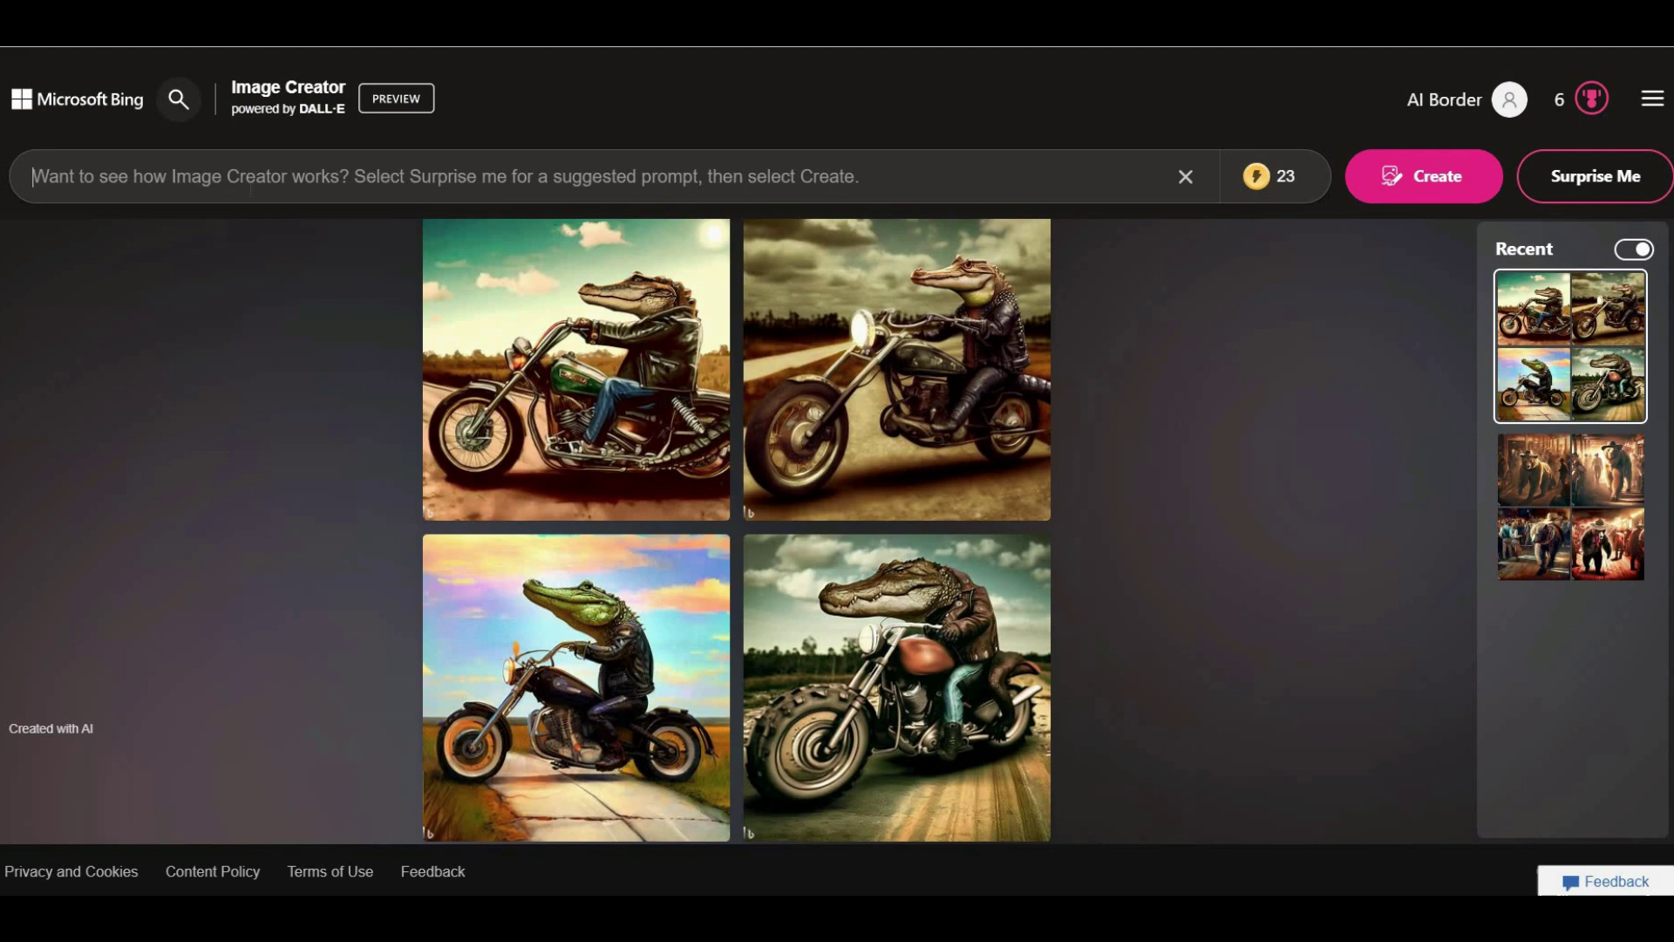
Generate the neon cyberpunk city street set and view its images full size.
{"action": "type", "text": "Cyberpunk, city street, bustling with neon signs, matte painting"}
{"action": "left_click", "coordinate": [1413, 168]}
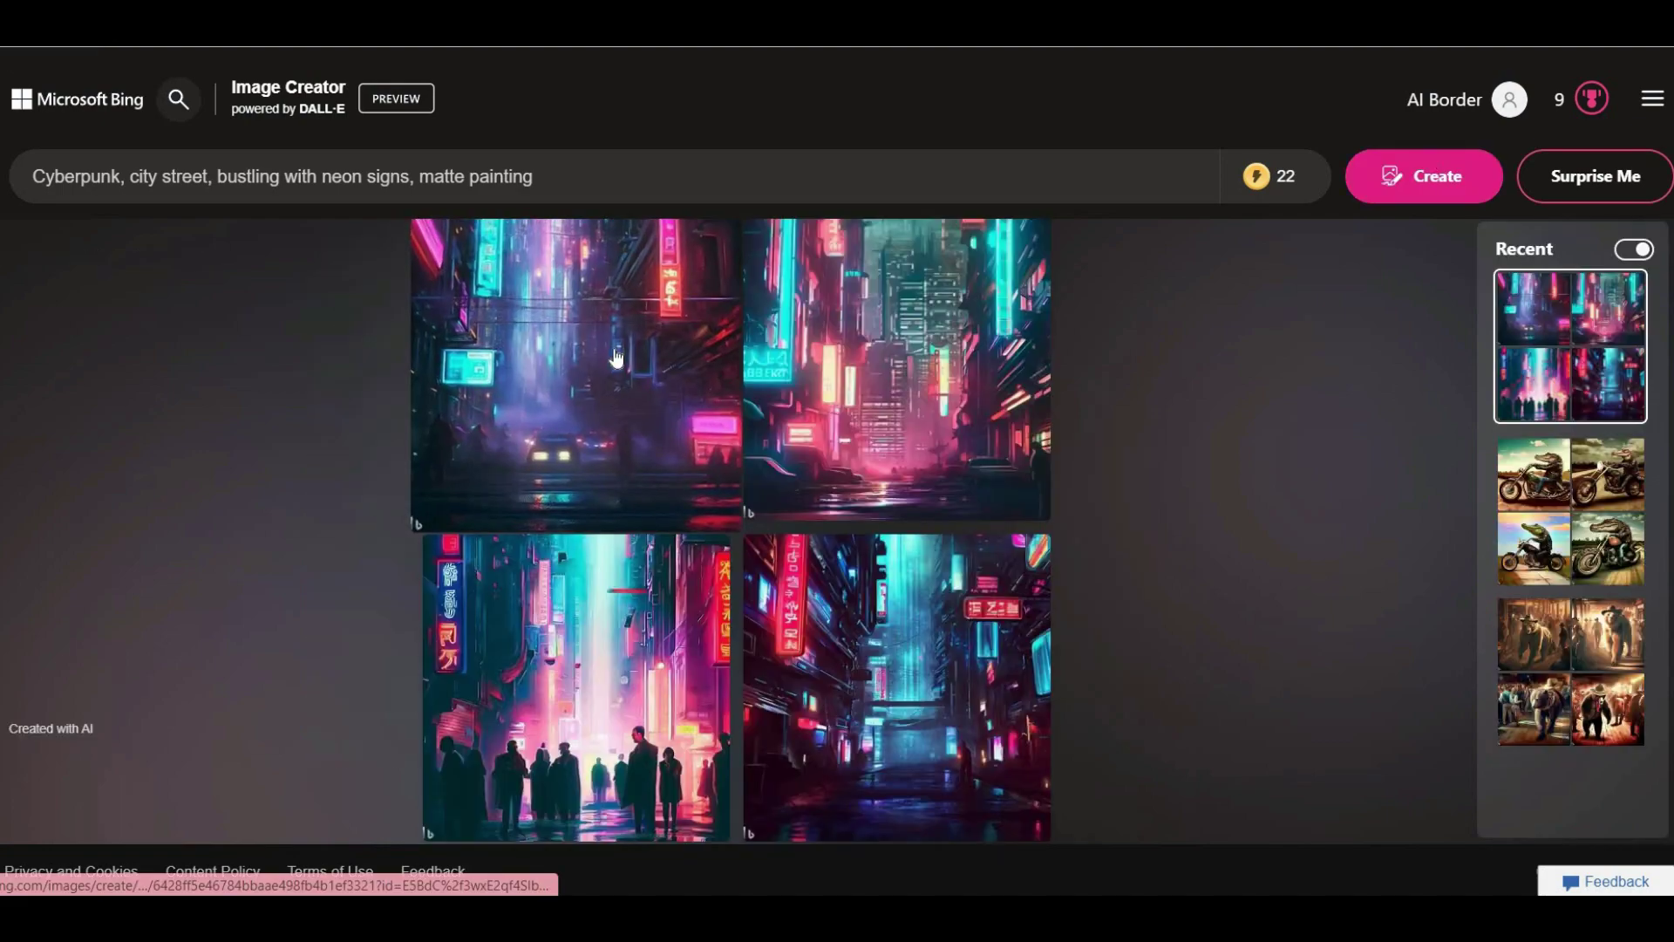
{"action": "left_click", "coordinate": [609, 387]}
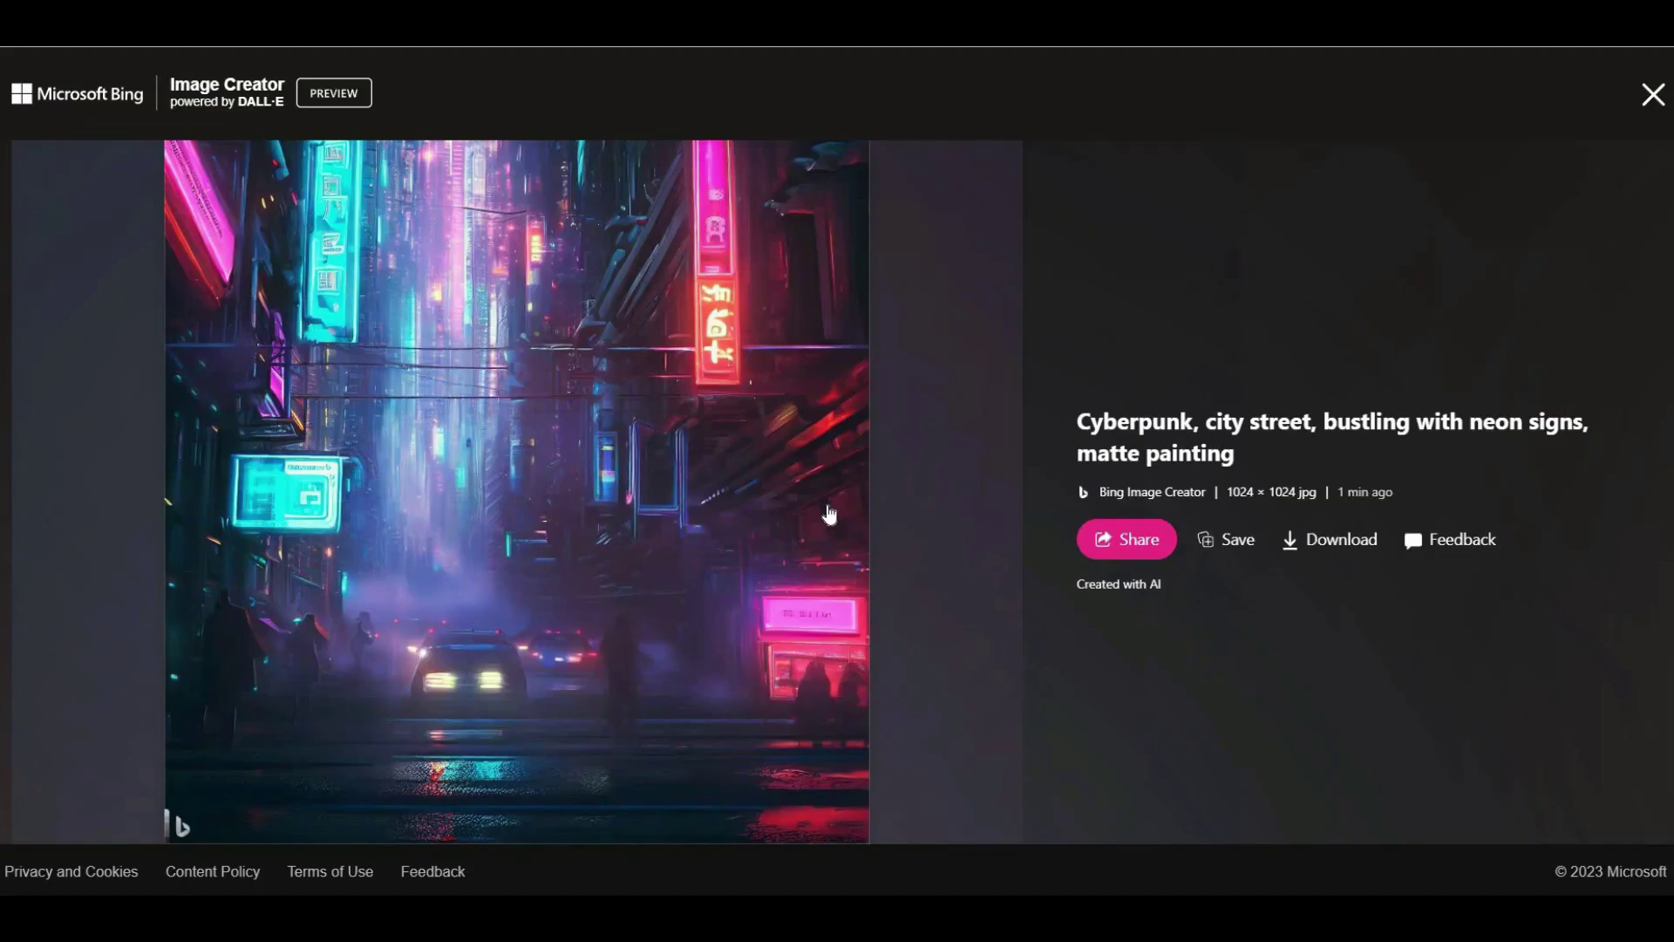
{"action": "left_click", "coordinate": [927, 397]}
{"action": "left_click", "coordinate": [1651, 102]}
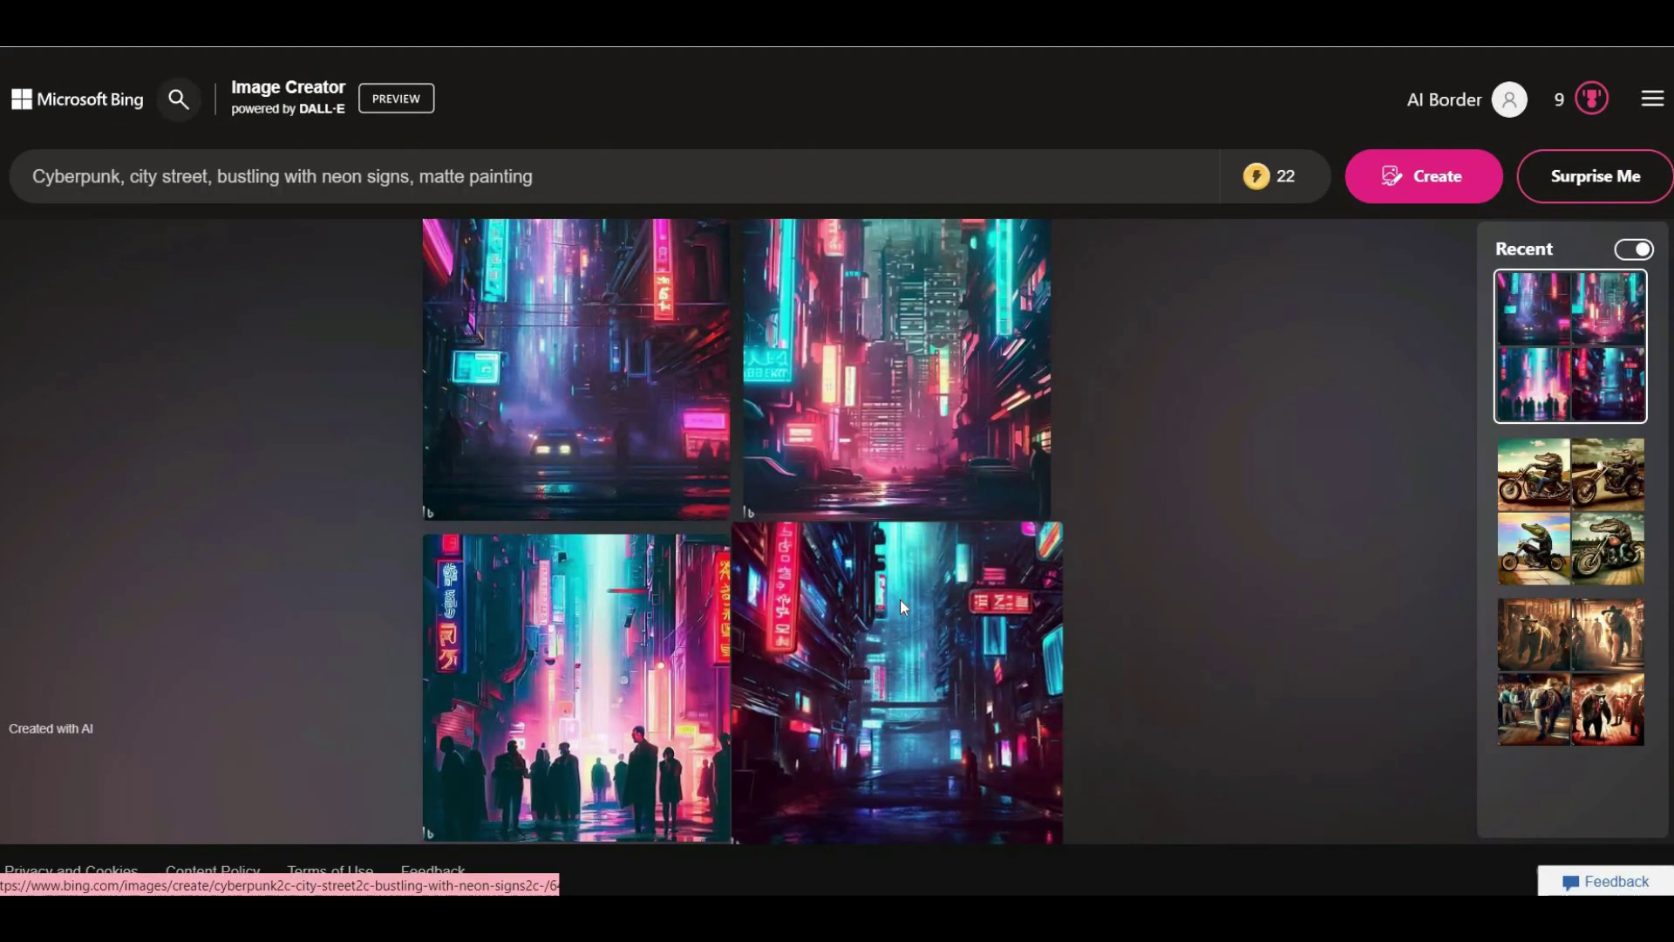
{"action": "left_click", "coordinate": [900, 598]}
{"action": "left_click", "coordinate": [1651, 96]}
{"action": "left_click", "coordinate": [752, 624]}
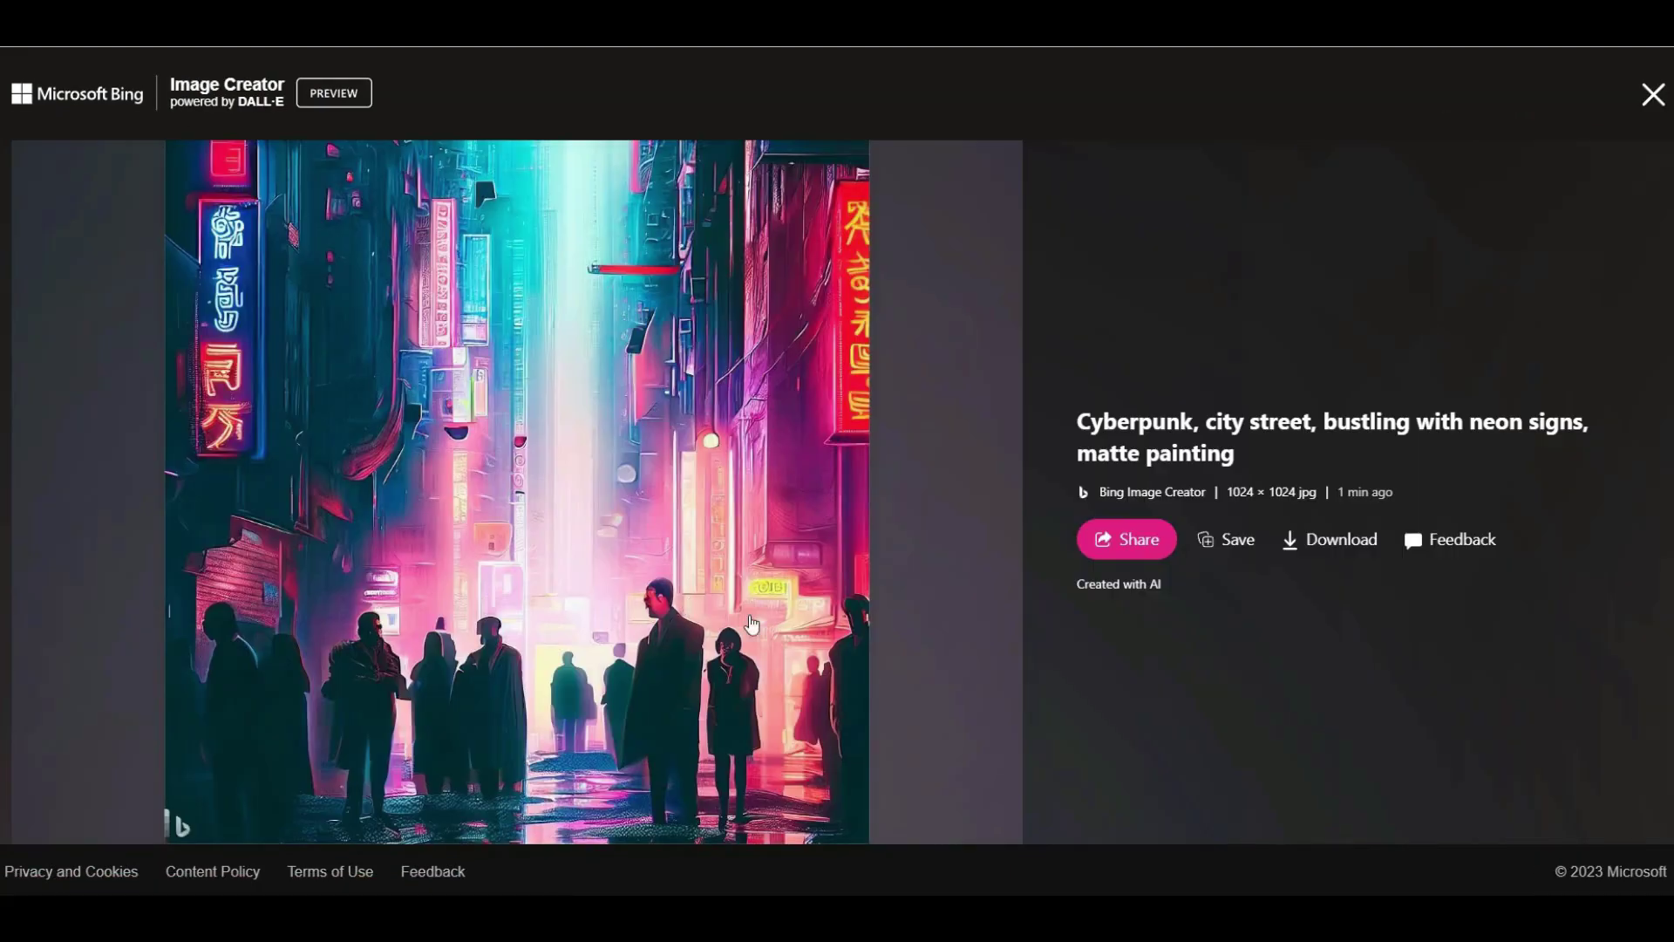
{"action": "left_click", "coordinate": [1653, 96]}
Generate and review the anatomical human heart set, then clear it and request a Surprise Me prompt.
{"action": "triple_click", "coordinate": [262, 176]}
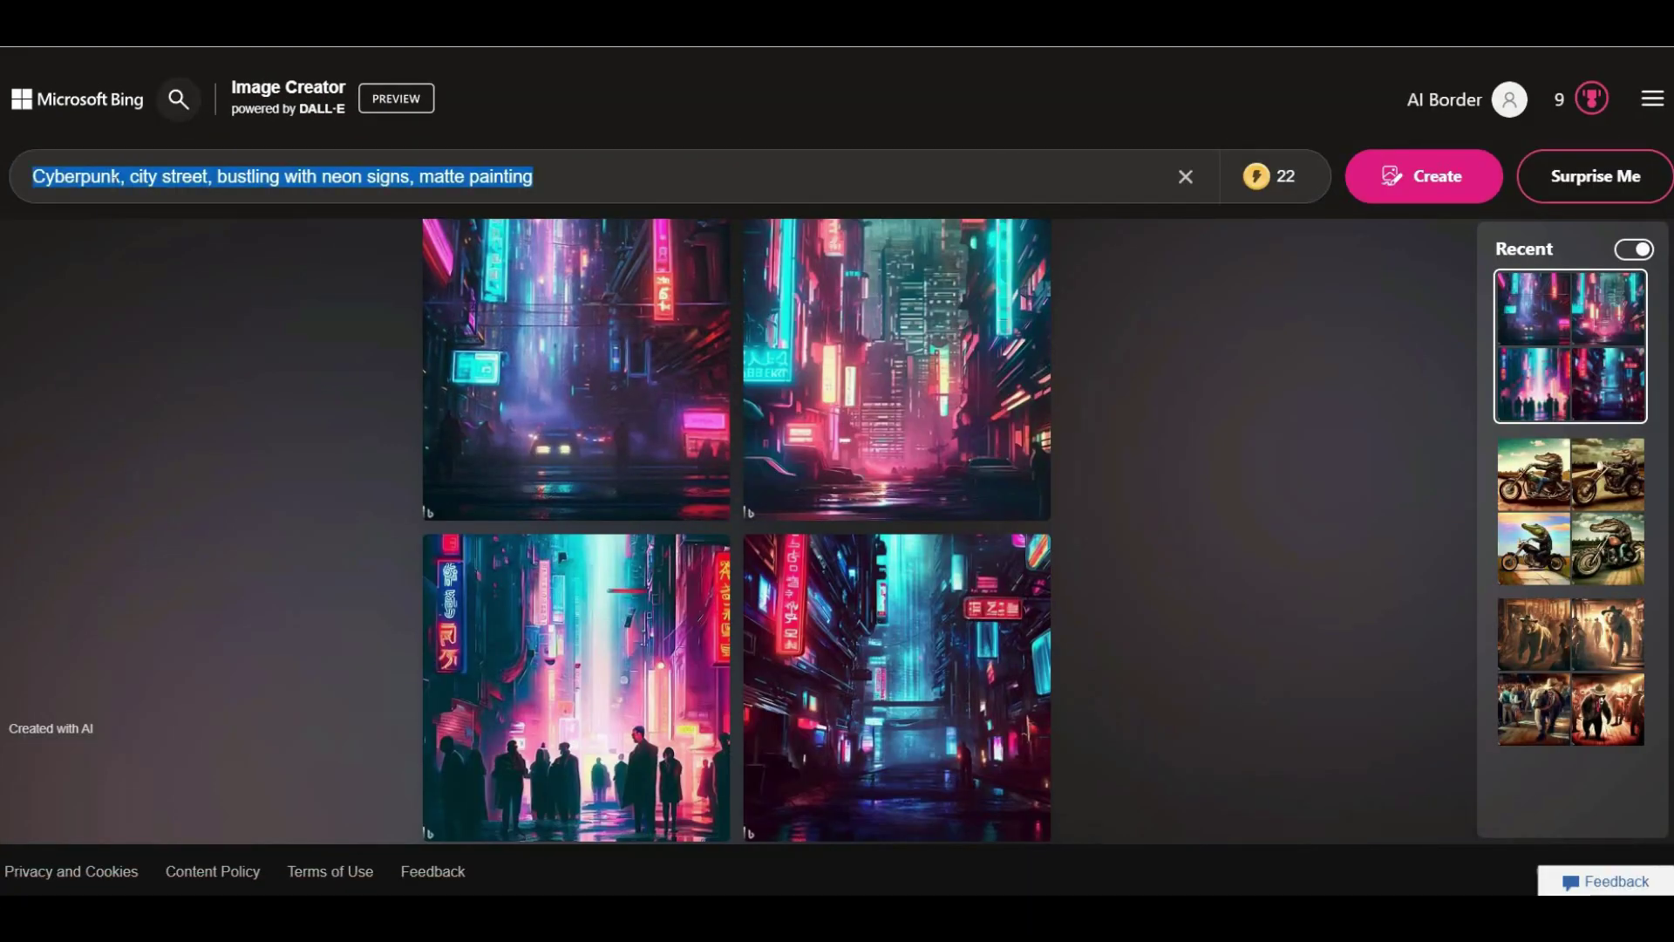
{"action": "type", "text": "Realistic, anatomical illustration, showcasing the human heart, medical drawing"}
{"action": "left_click", "coordinate": [1417, 185]}
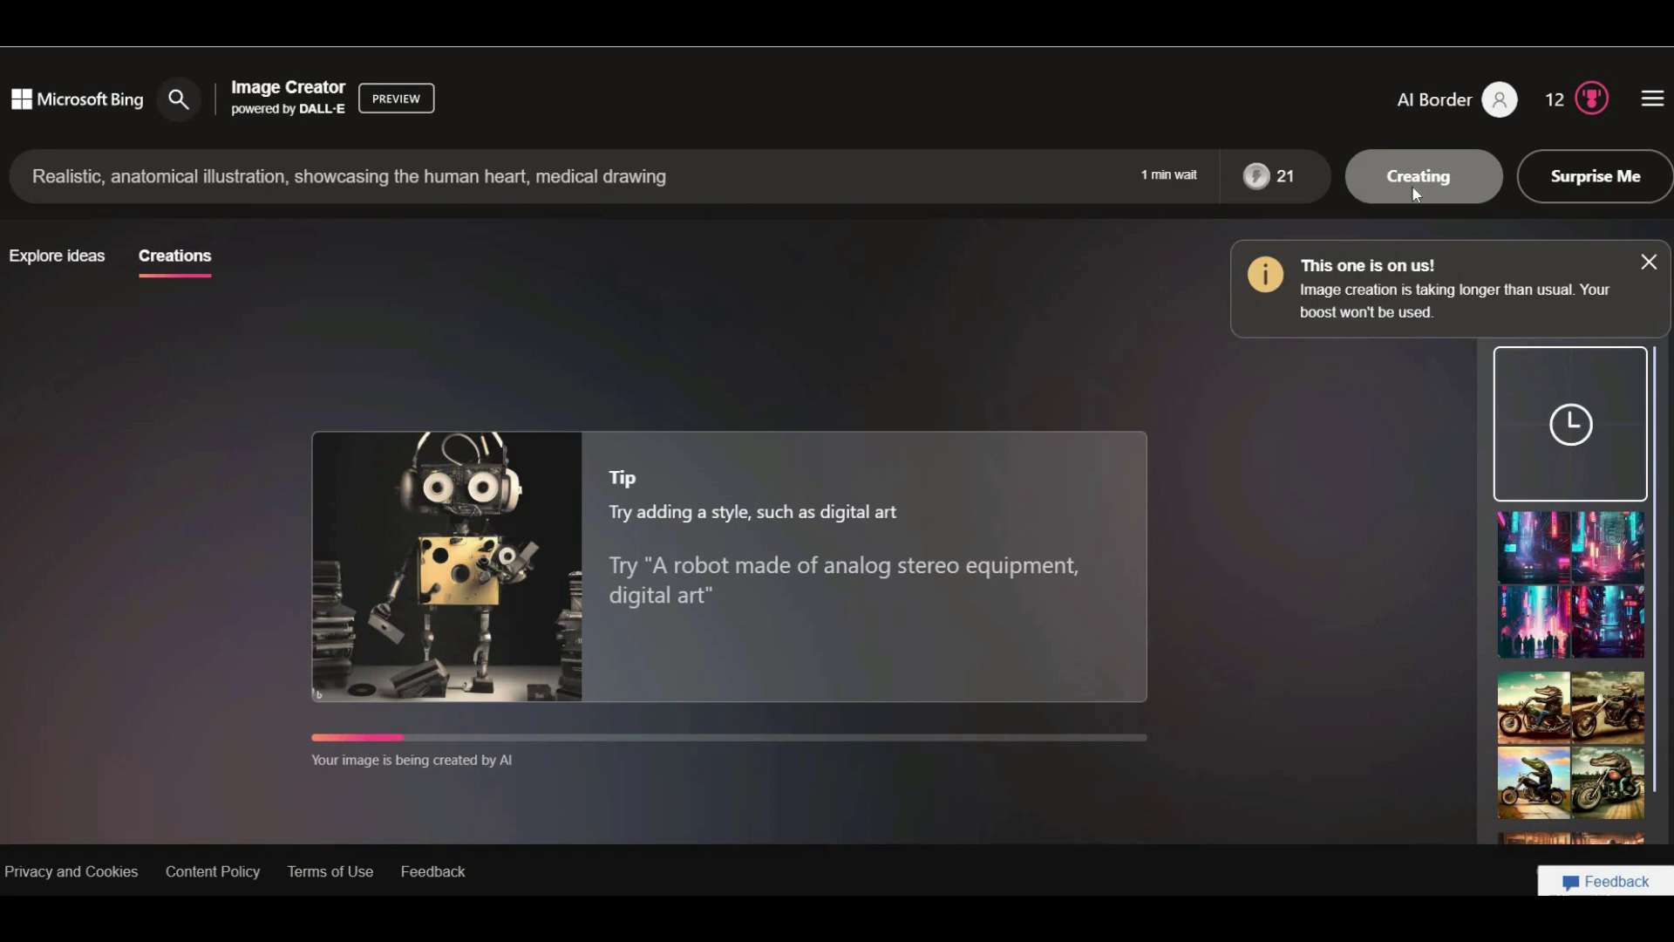
{"action": "left_click", "coordinate": [639, 403]}
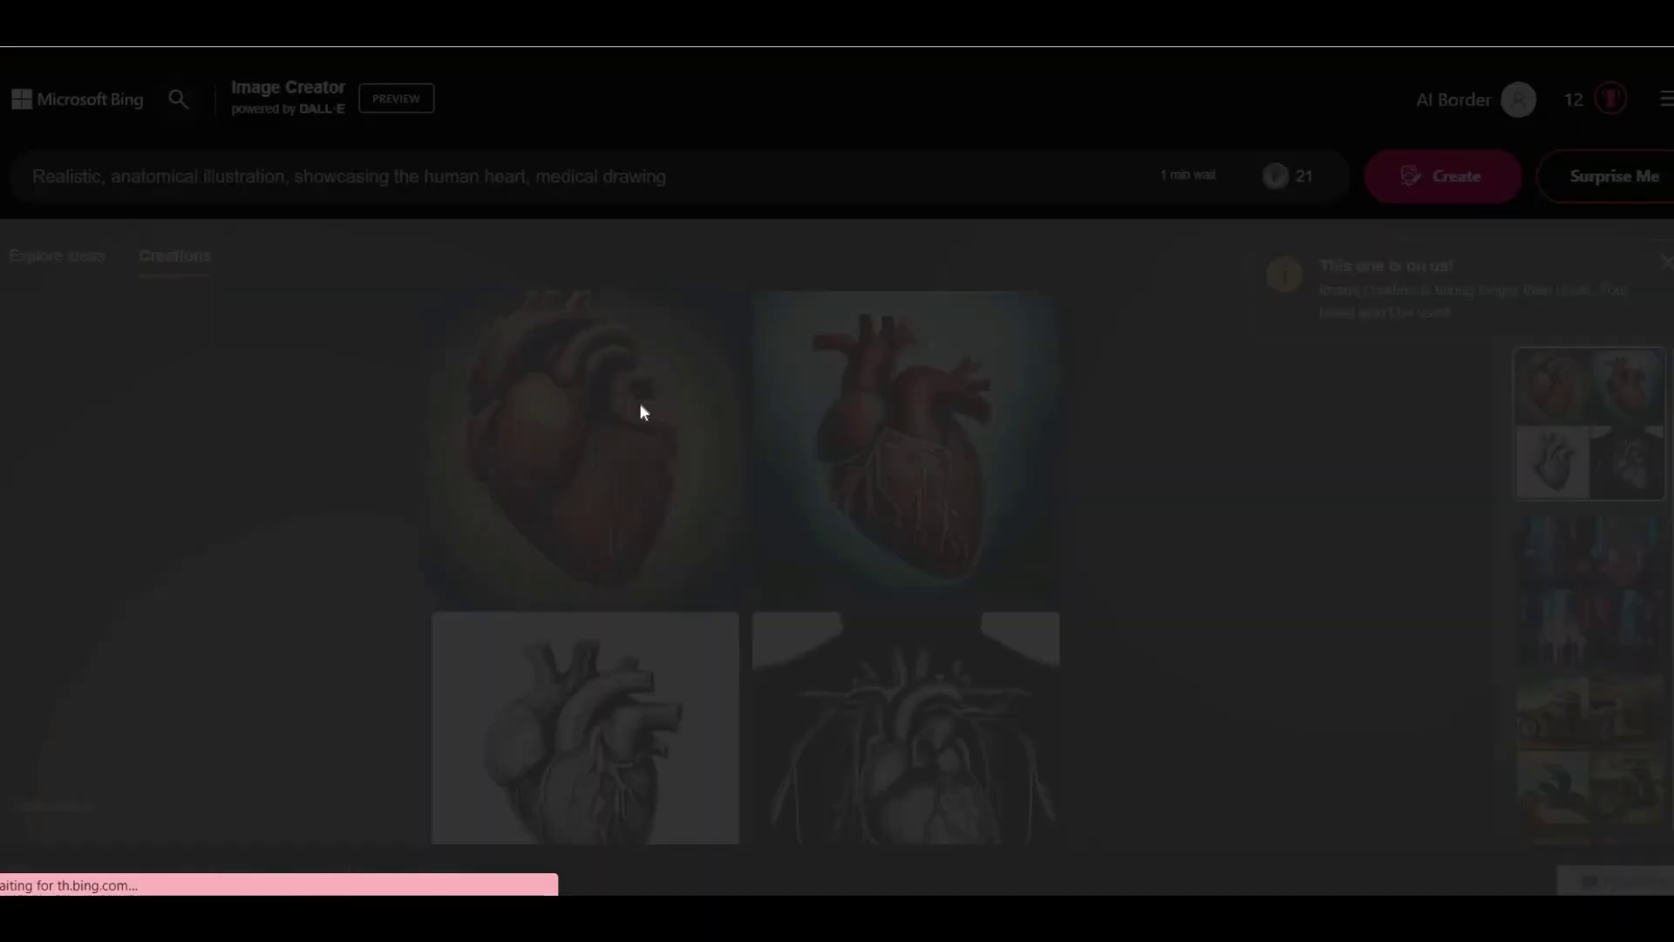
{"action": "key", "text": "Right"}
{"action": "left_click", "coordinate": [1653, 96]}
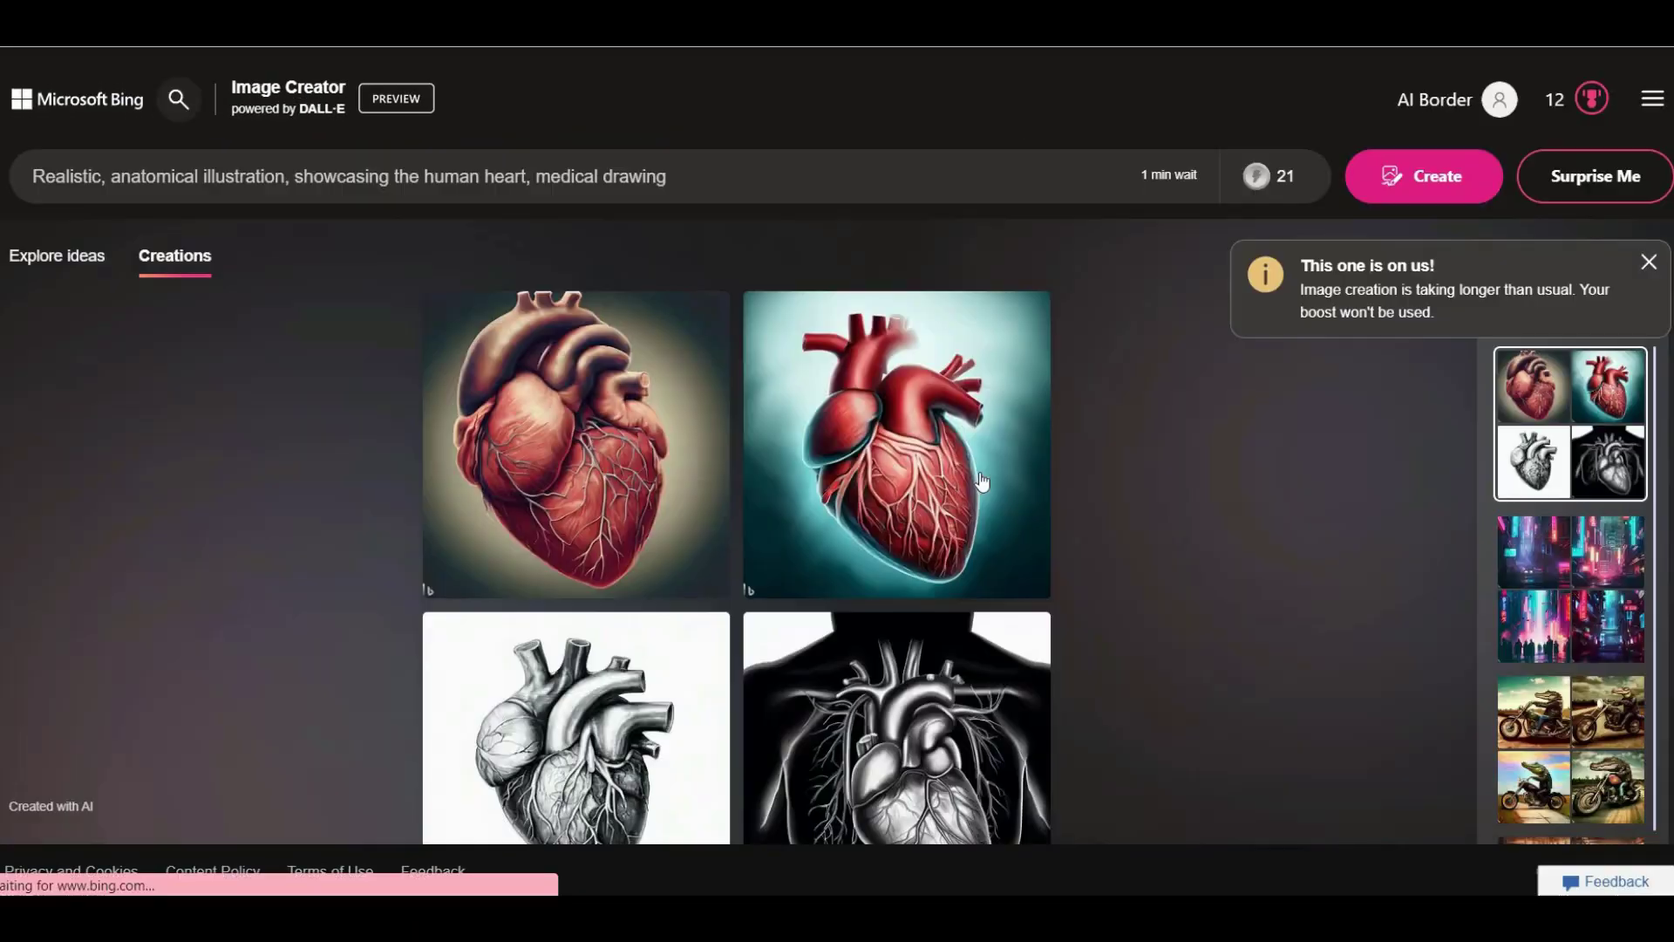
{"action": "left_click", "coordinate": [854, 646]}
{"action": "left_click", "coordinate": [1653, 96]}
{"action": "left_click", "coordinate": [639, 607]}
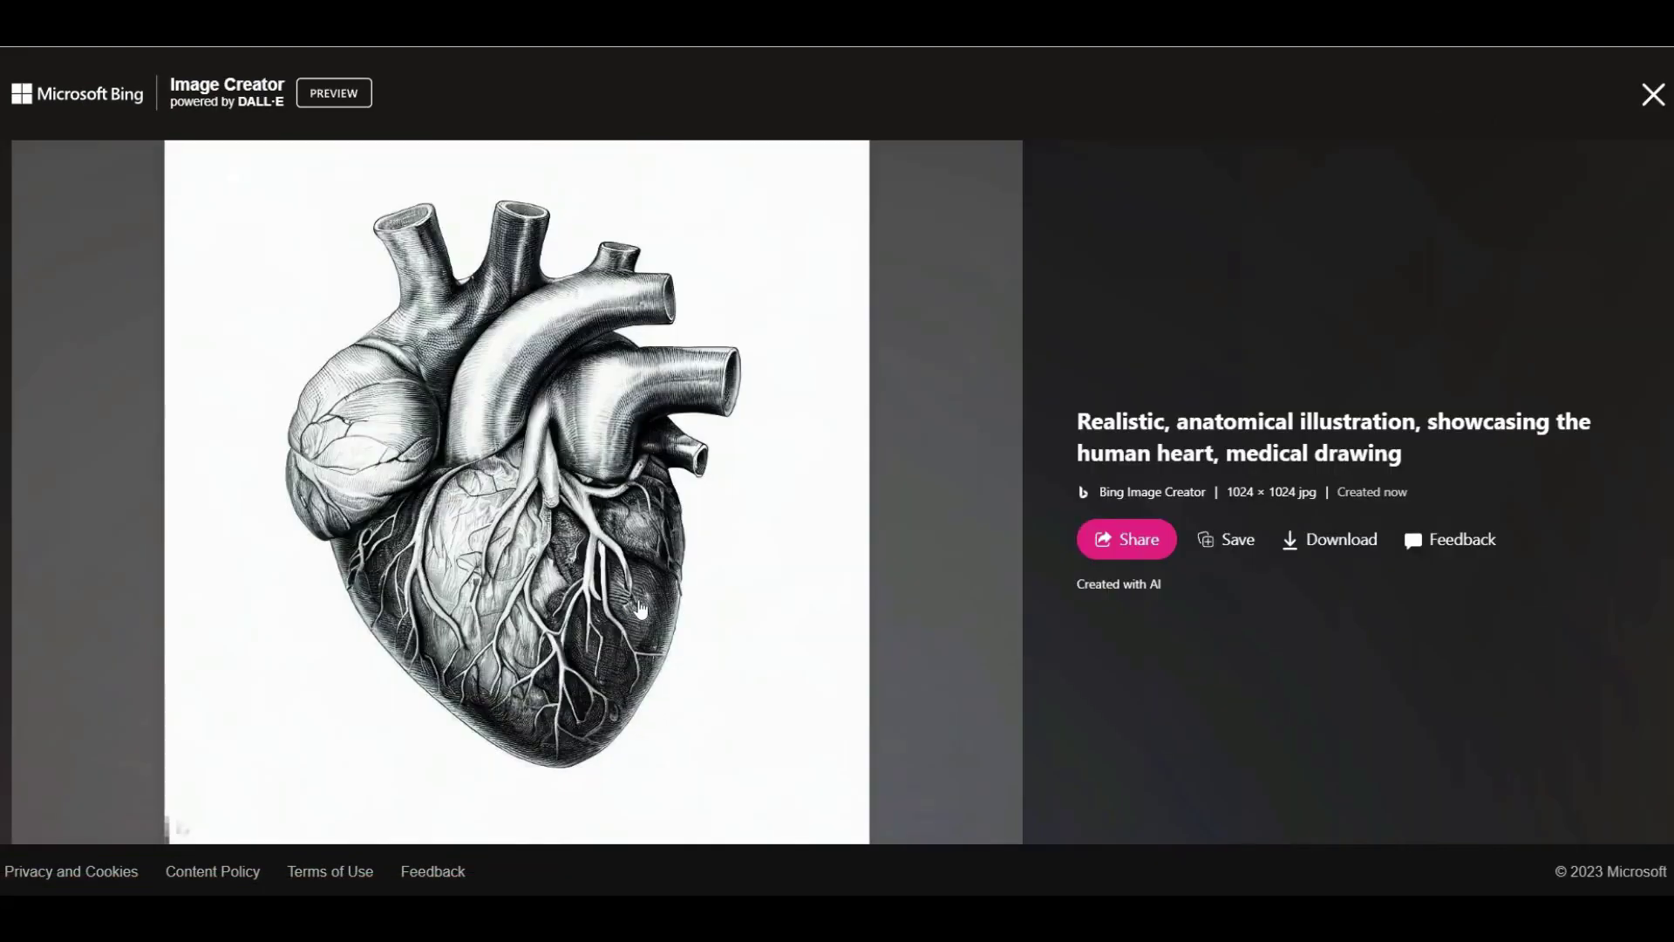
{"action": "left_click", "coordinate": [1652, 94]}
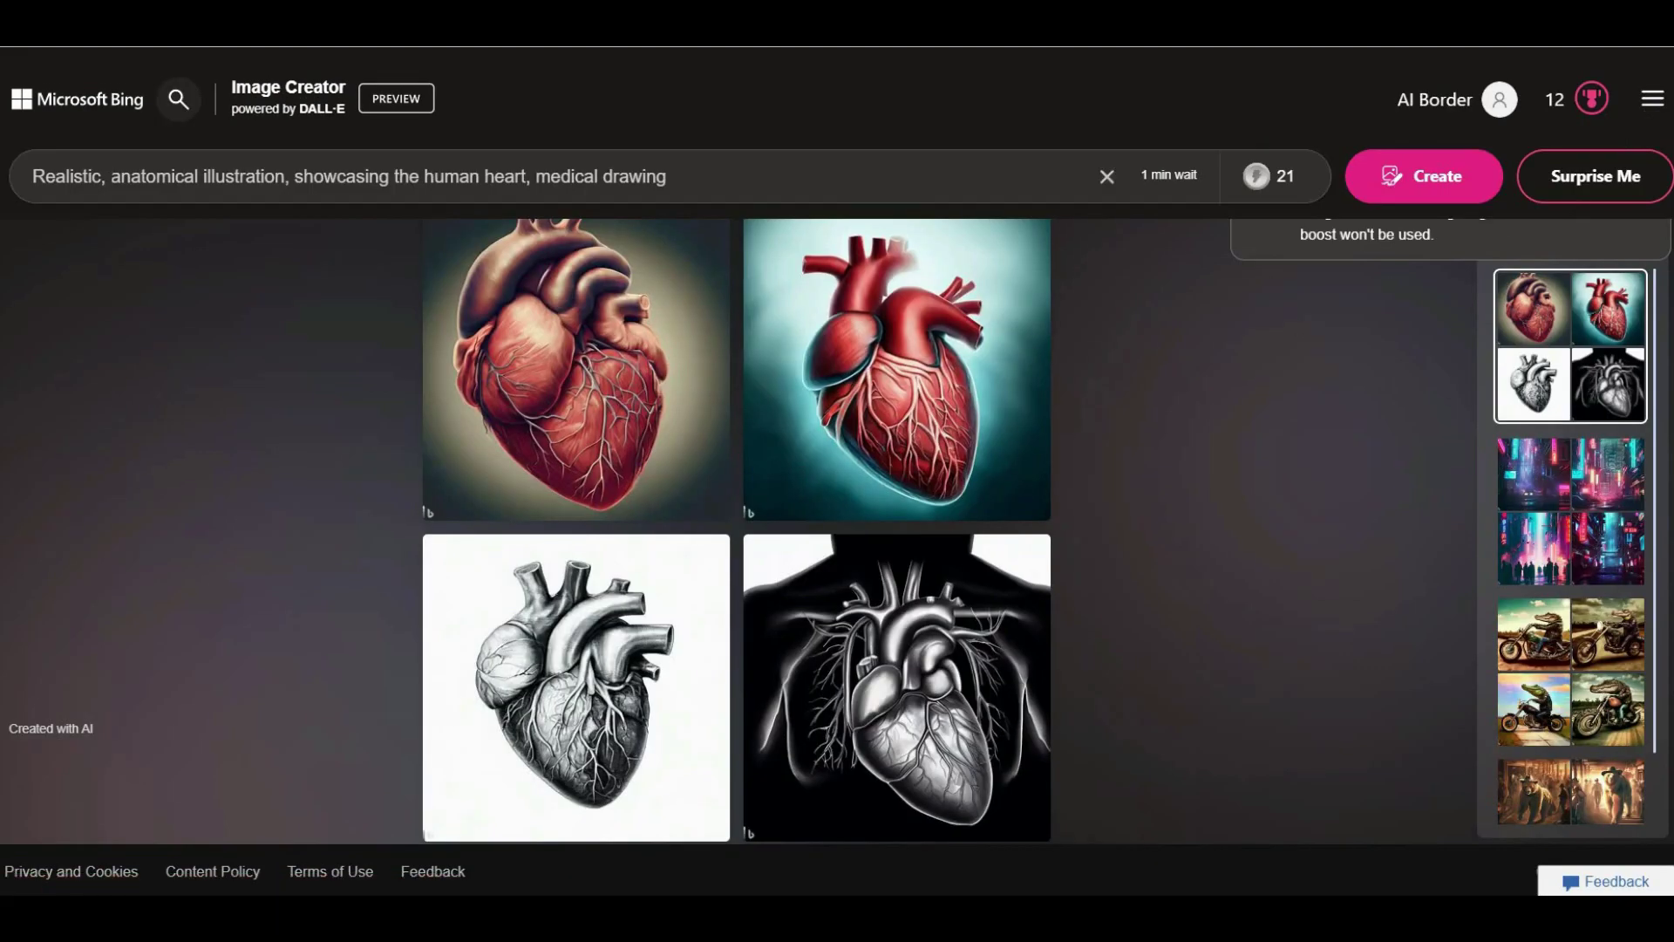
{"action": "left_click", "coordinate": [1101, 175]}
{"action": "left_click", "coordinate": [1594, 175]}
Generate the suggested set and review its portraits, then create from '3d Funko Pop of MFdoom, digital art'.
{"action": "left_click", "coordinate": [1369, 178]}
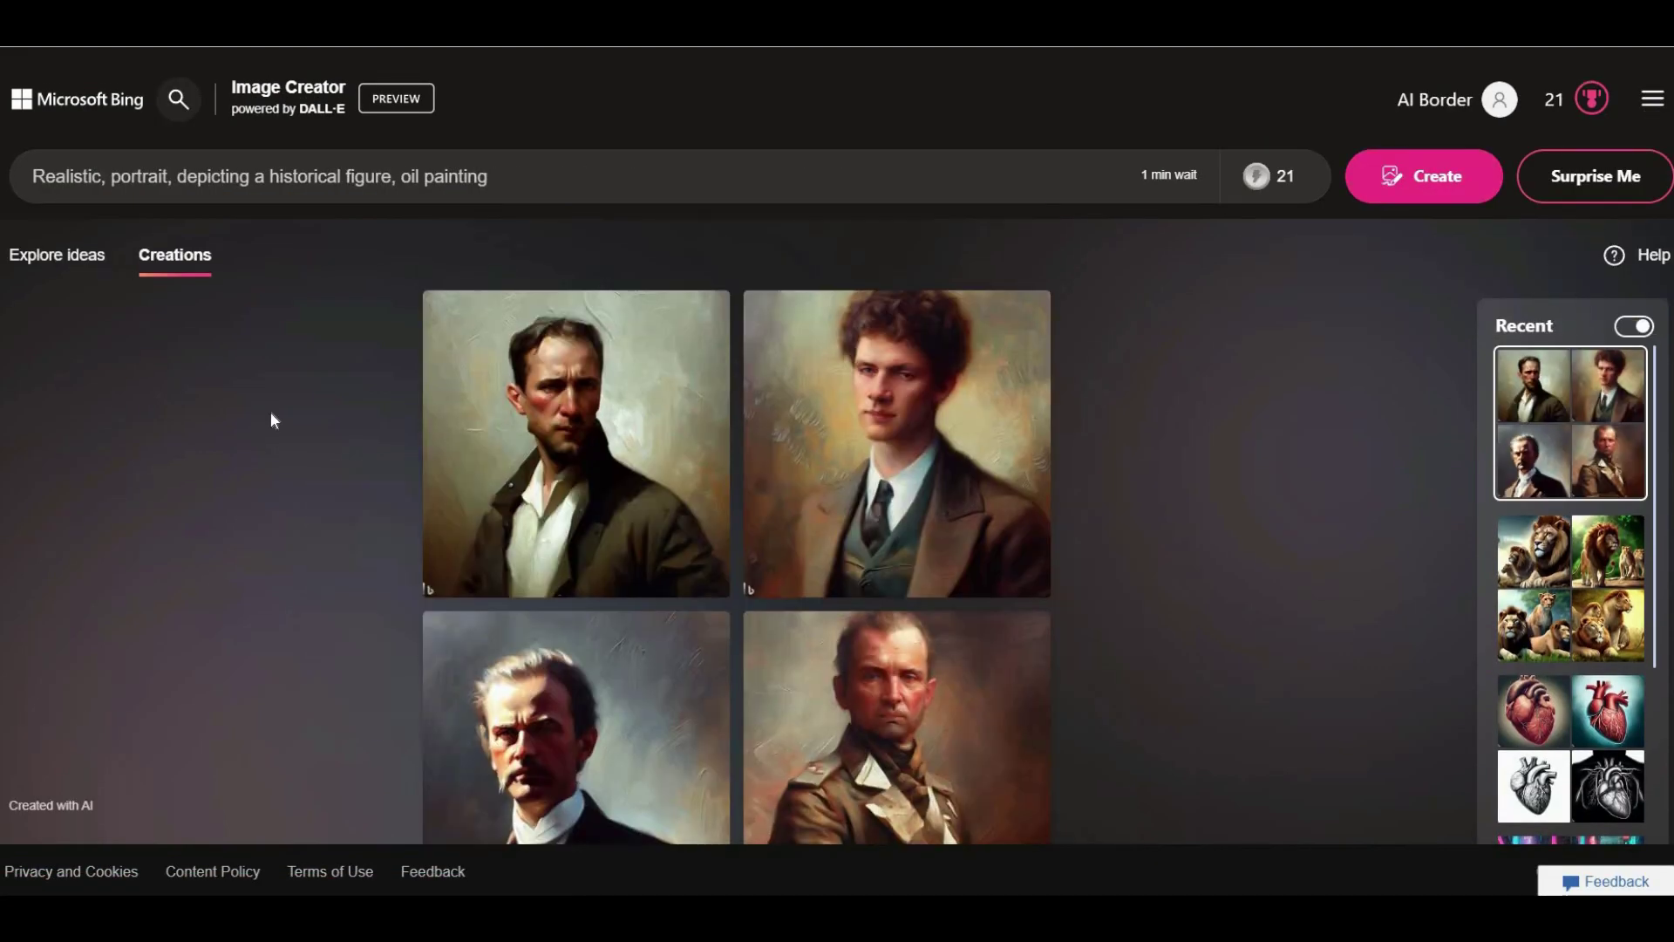
{"action": "scroll", "coordinate": [636, 657], "scroll_direction": "down", "scroll_amount": 1}
{"action": "left_click", "coordinate": [798, 647]}
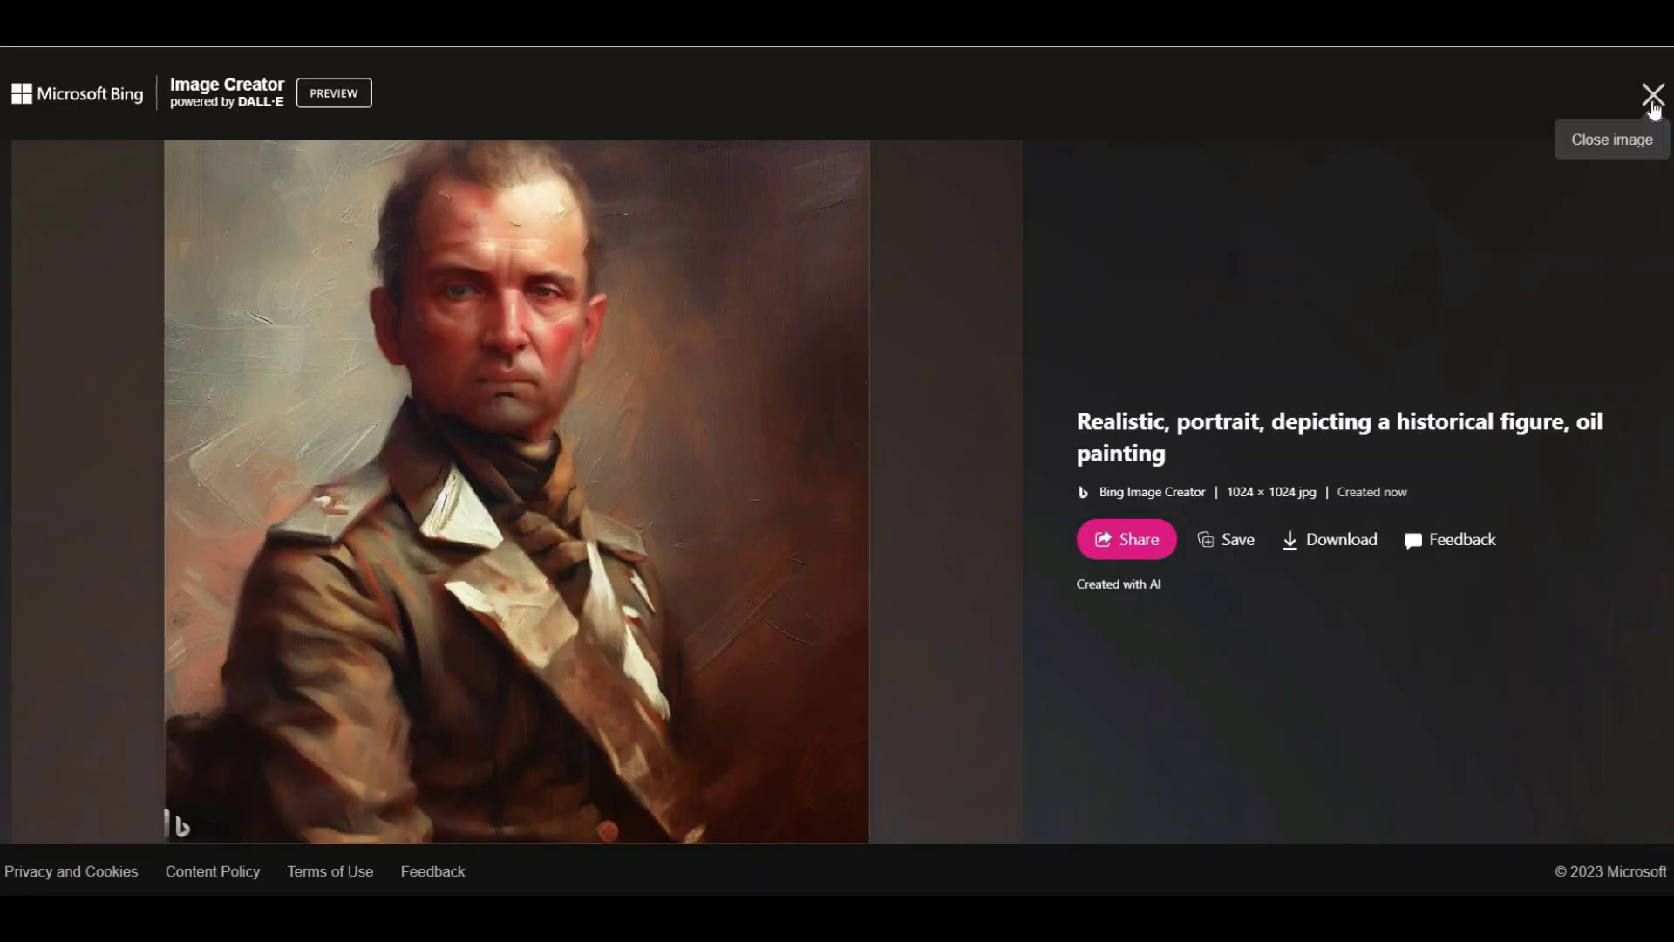
{"action": "left_click", "coordinate": [1653, 94]}
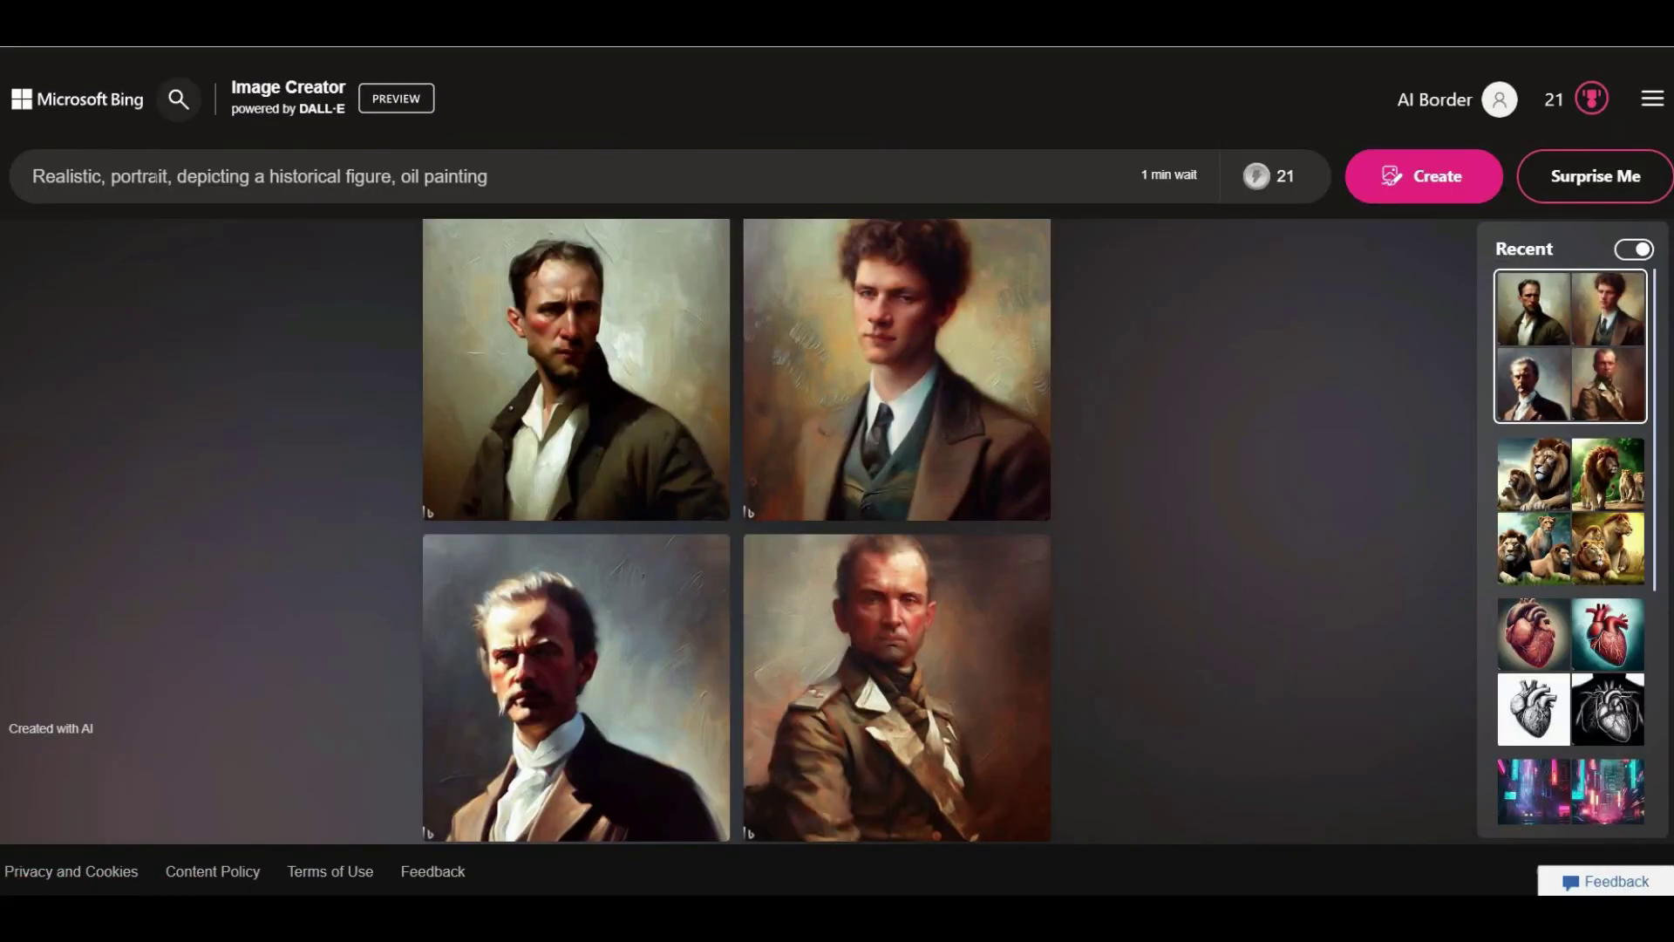
{"action": "left_click", "coordinate": [468, 702]}
{"action": "left_click", "coordinate": [1653, 94]}
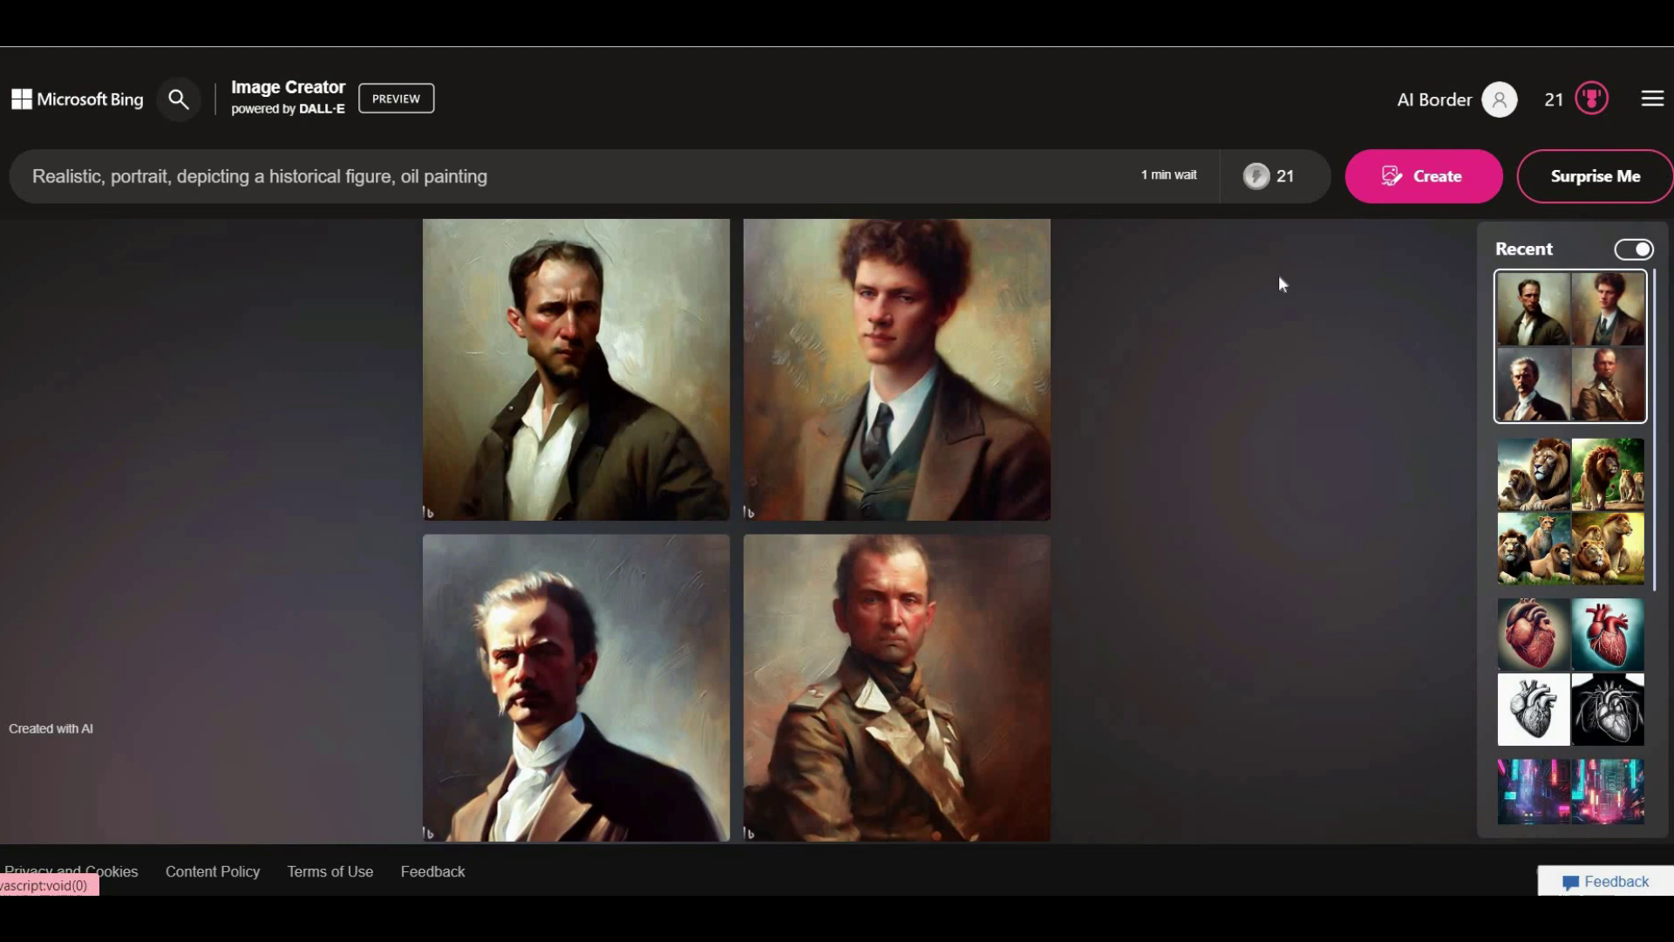
{"action": "left_click", "coordinate": [976, 351]}
{"action": "left_click", "coordinate": [1652, 95]}
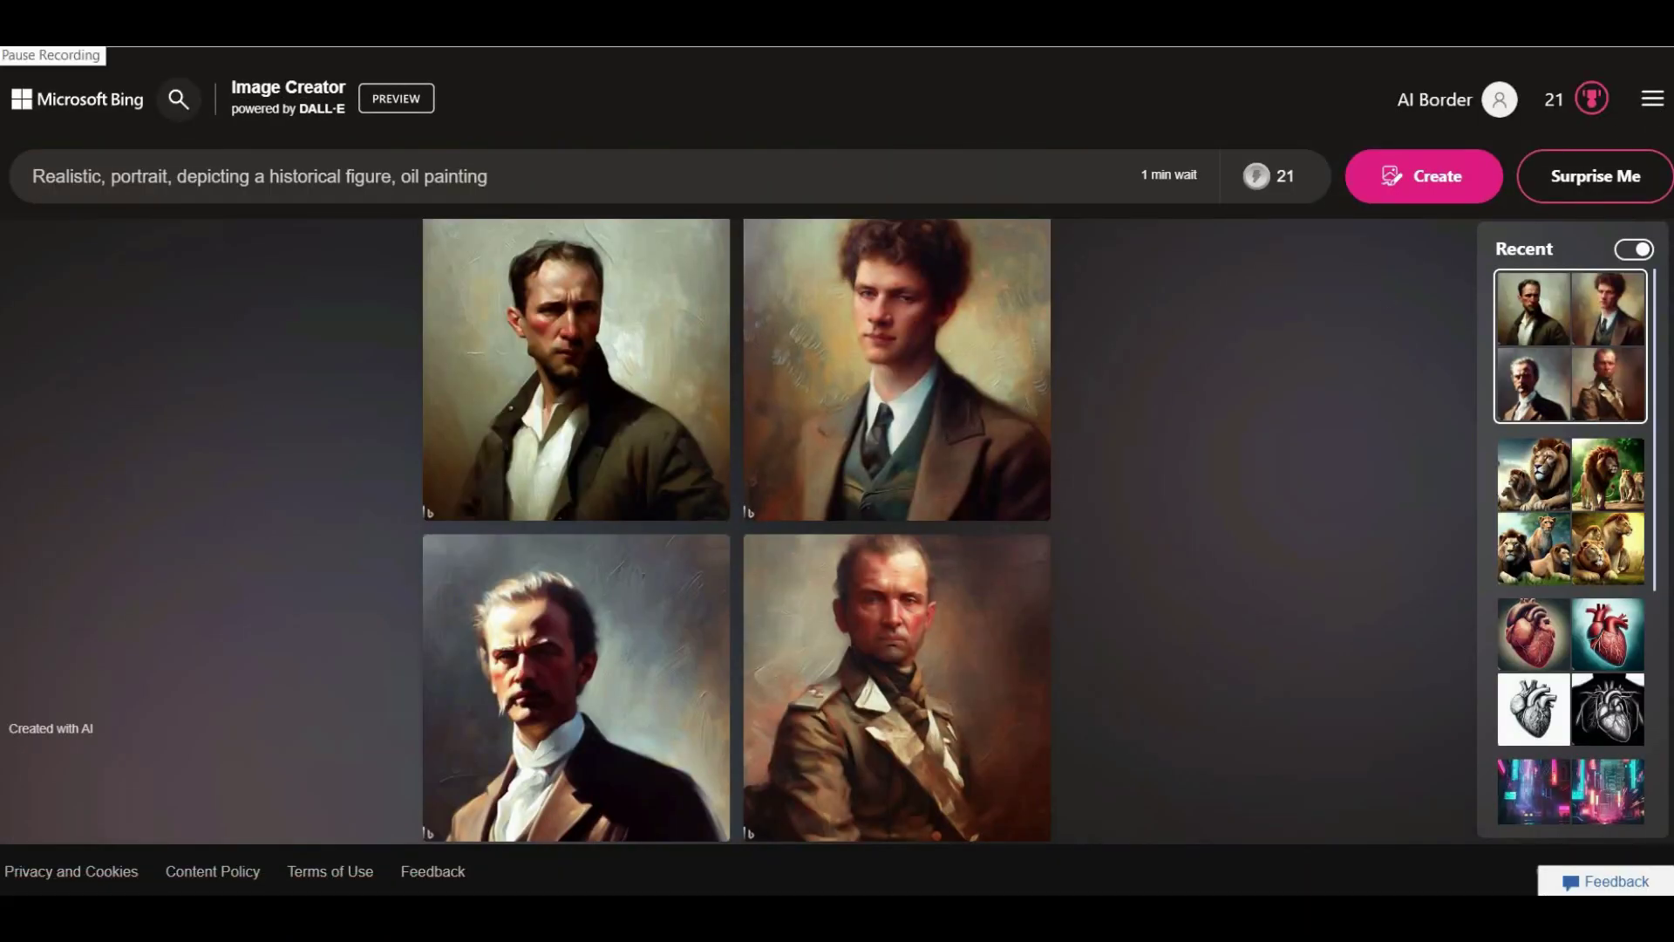
{"action": "left_click", "coordinate": [1604, 174]}
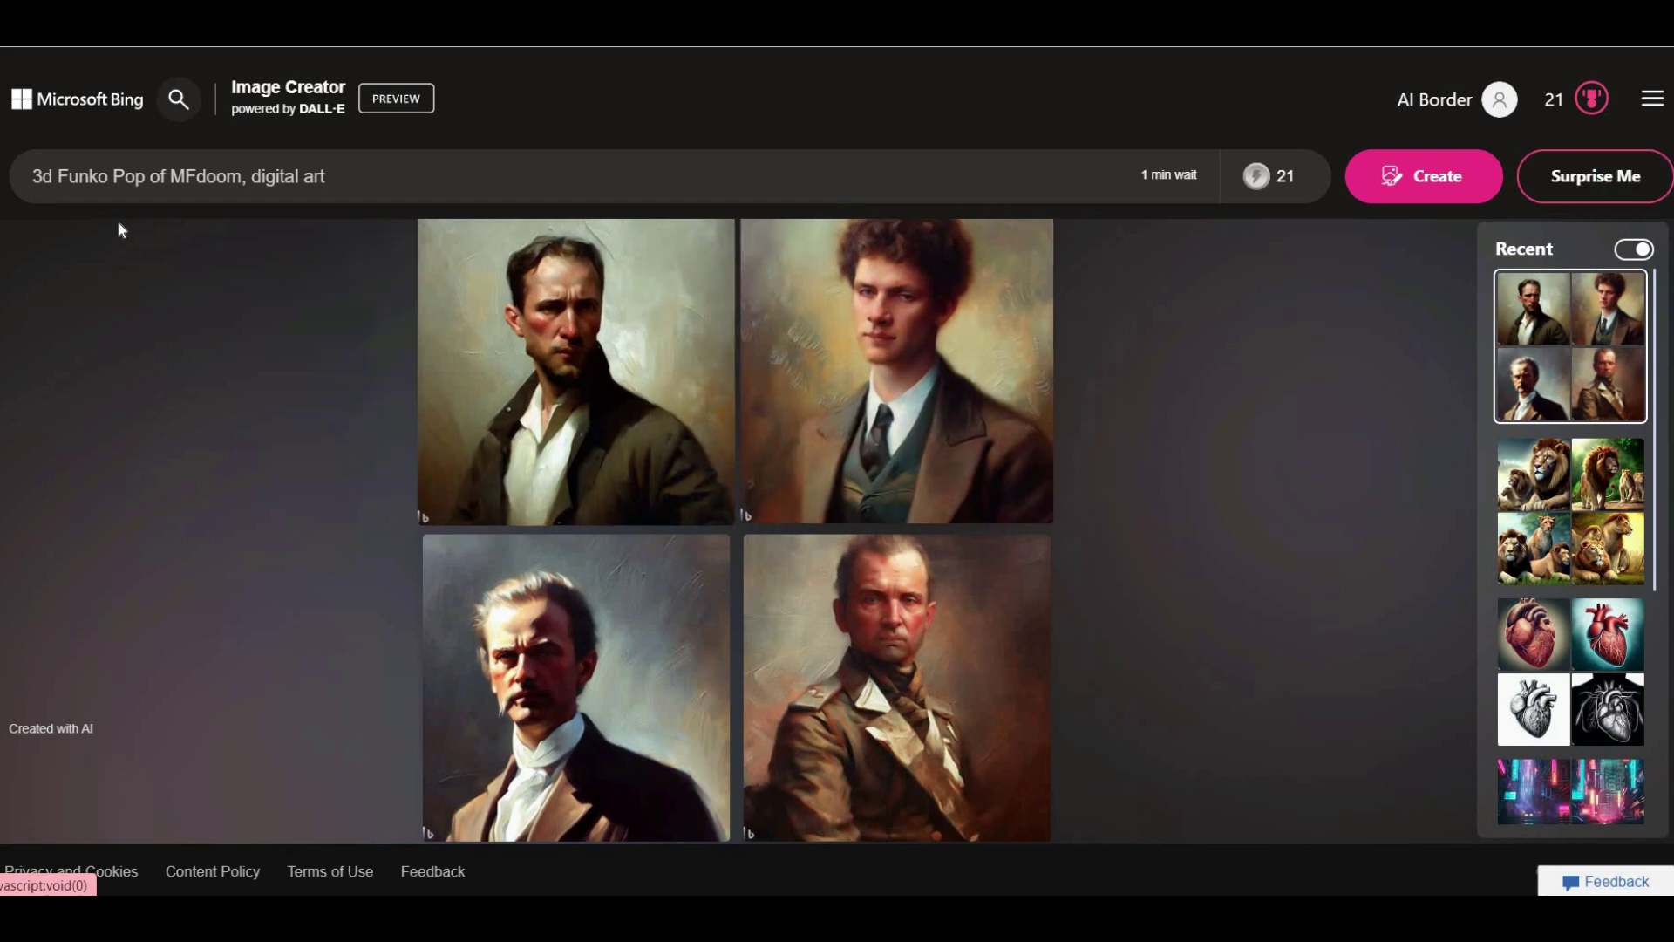
{"action": "left_click", "coordinate": [1382, 196]}
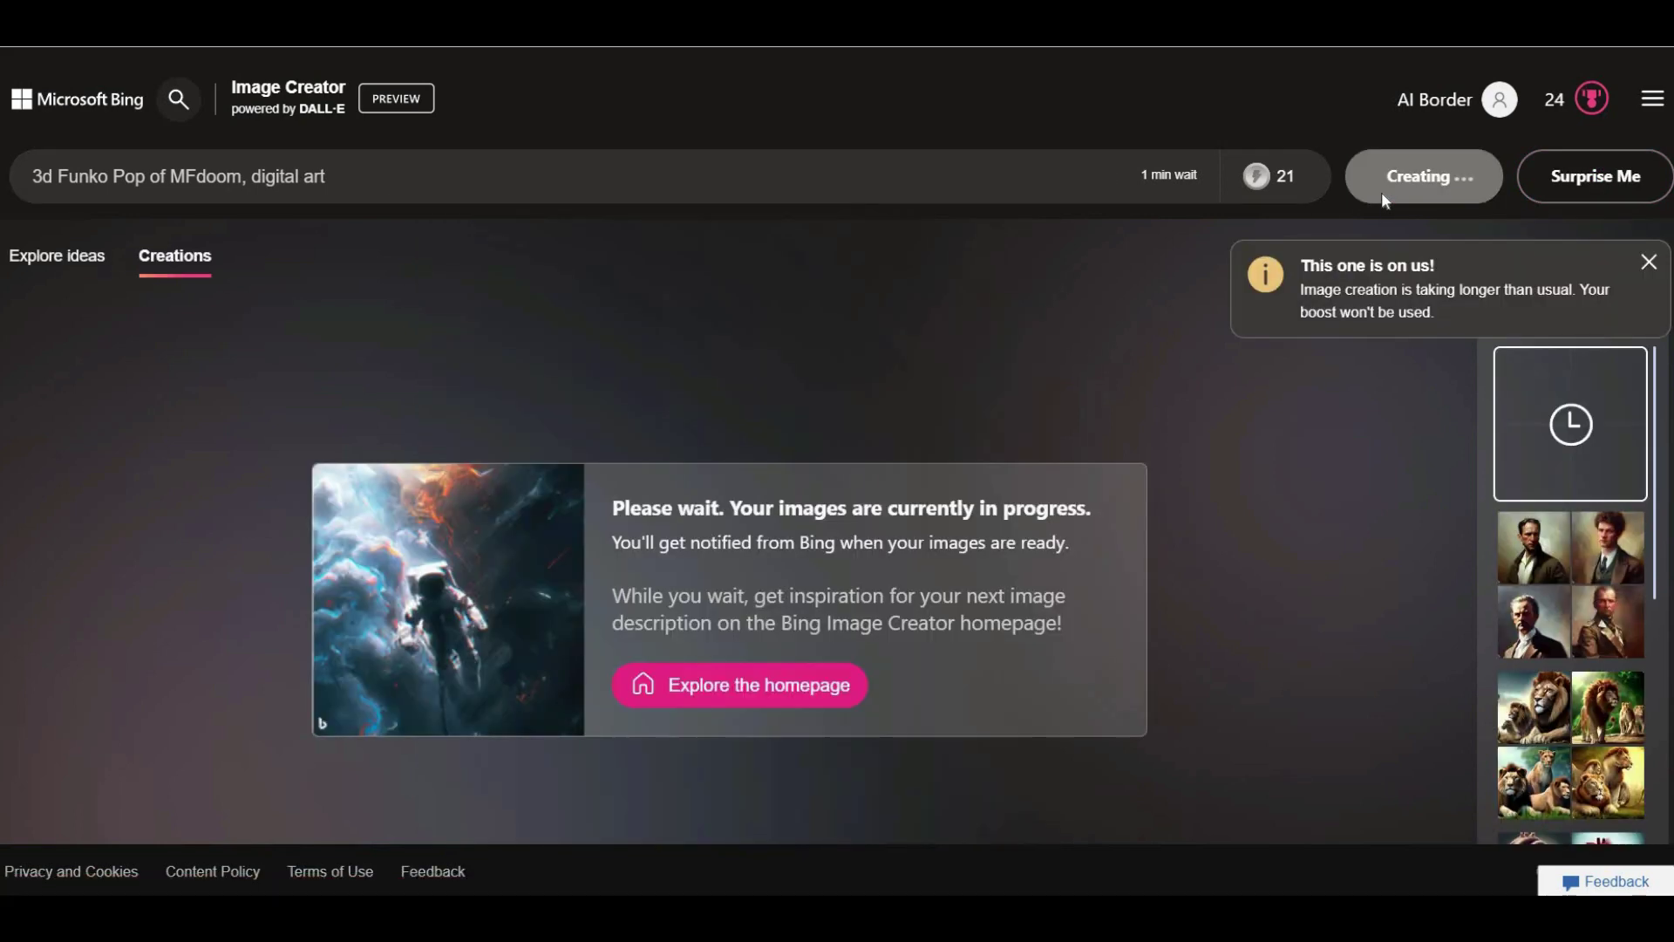